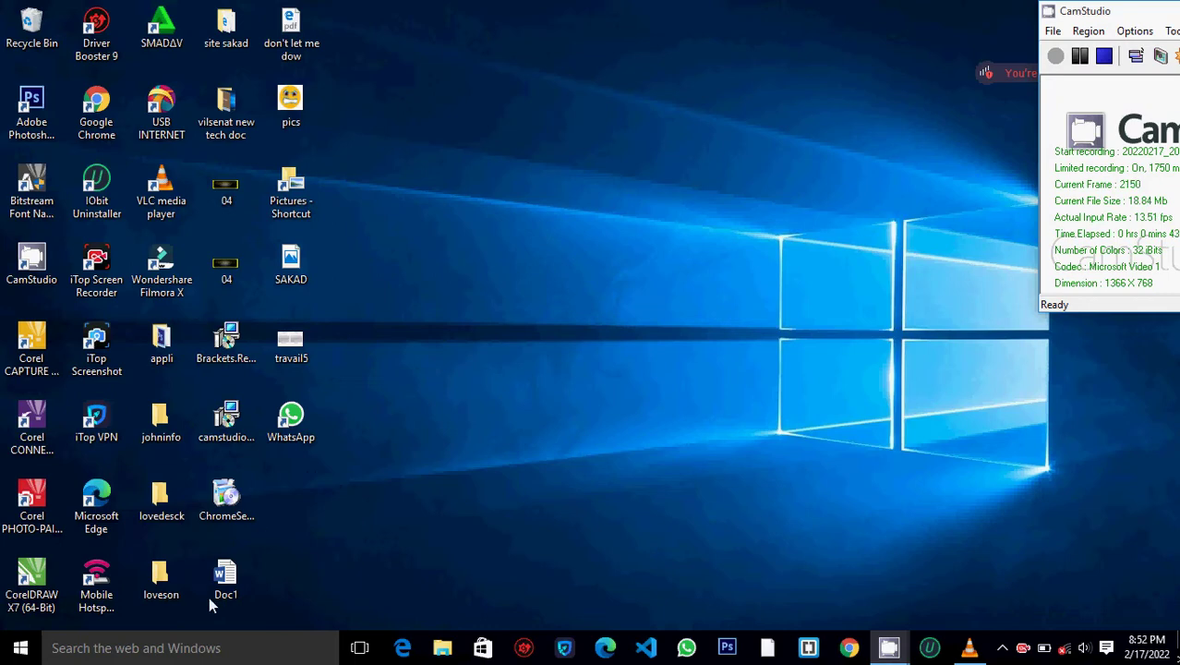
# - Search Start for 'control' and open Control Panel from the results
pyautogui.click(158, 646)
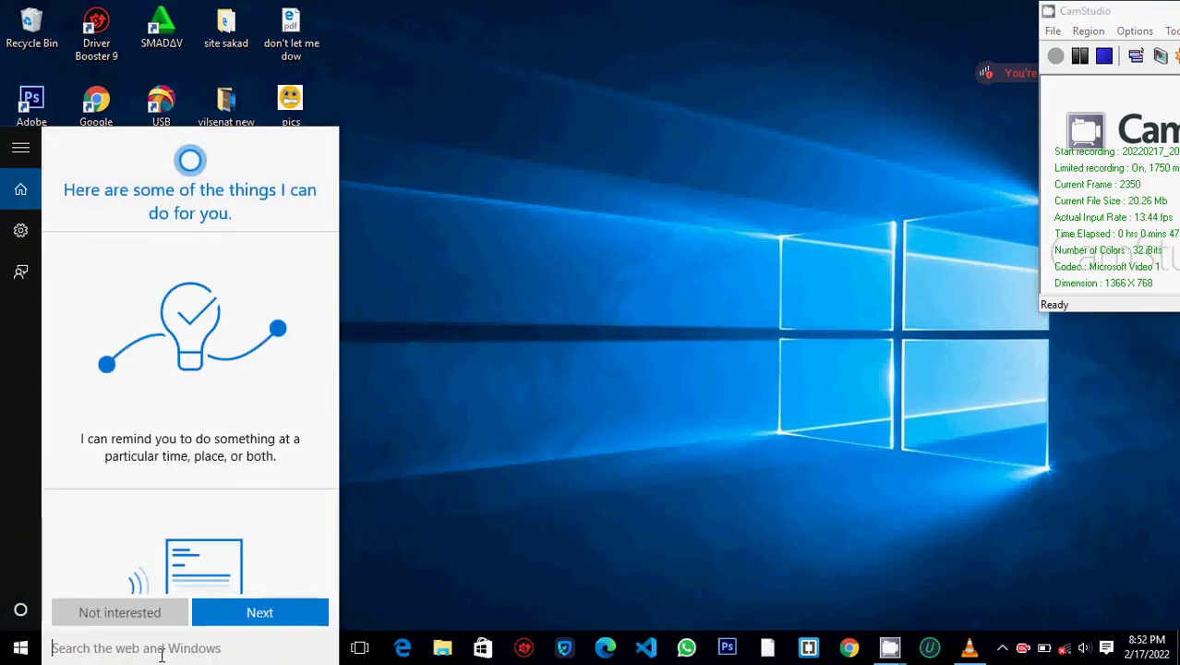
pyautogui.write('c')
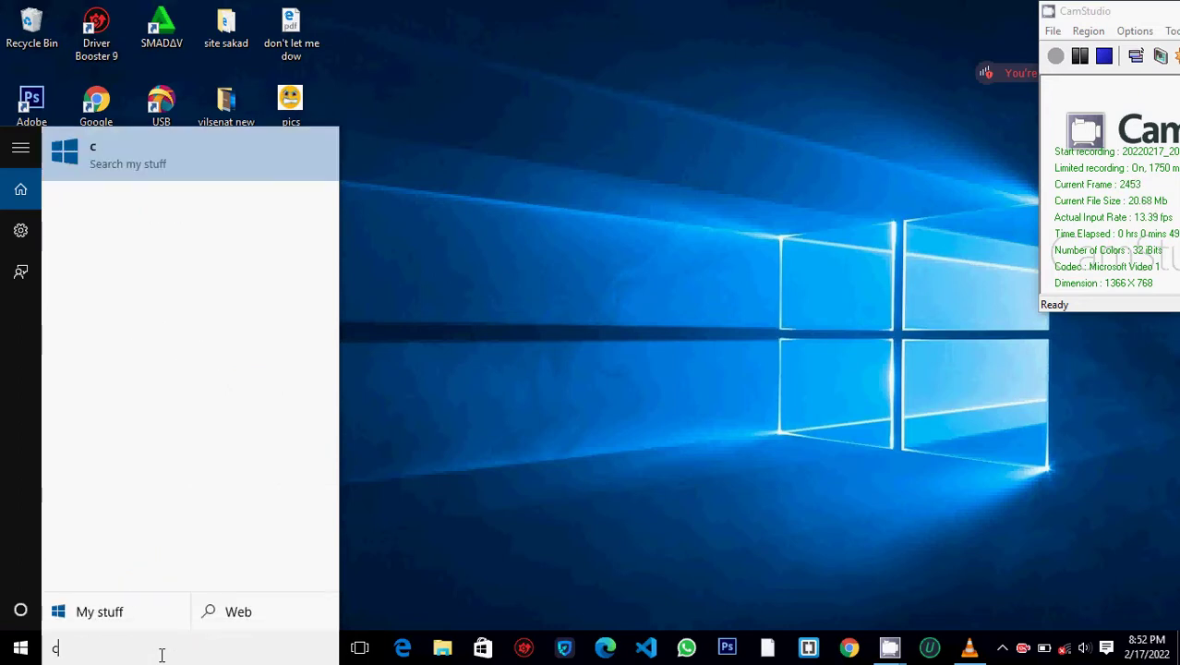
pyautogui.write('ontrol')
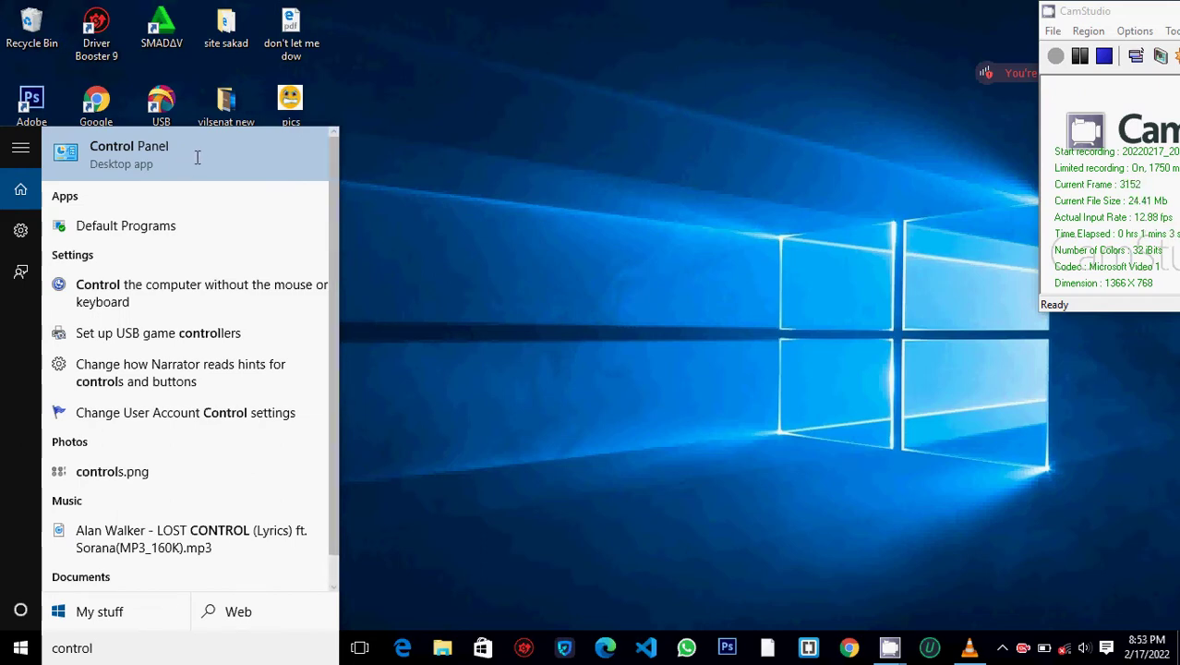
pyautogui.click(196, 157)
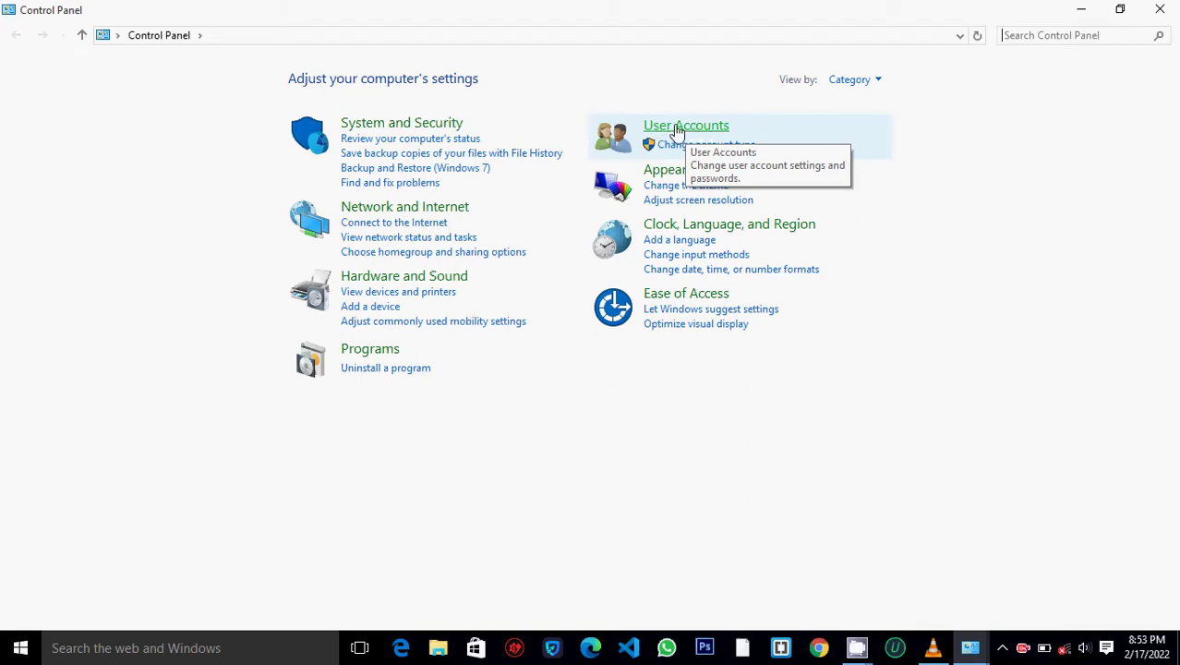
# - Go through User Accounts twice to 'Manage another account' to reach the account list
pyautogui.click(677, 132)
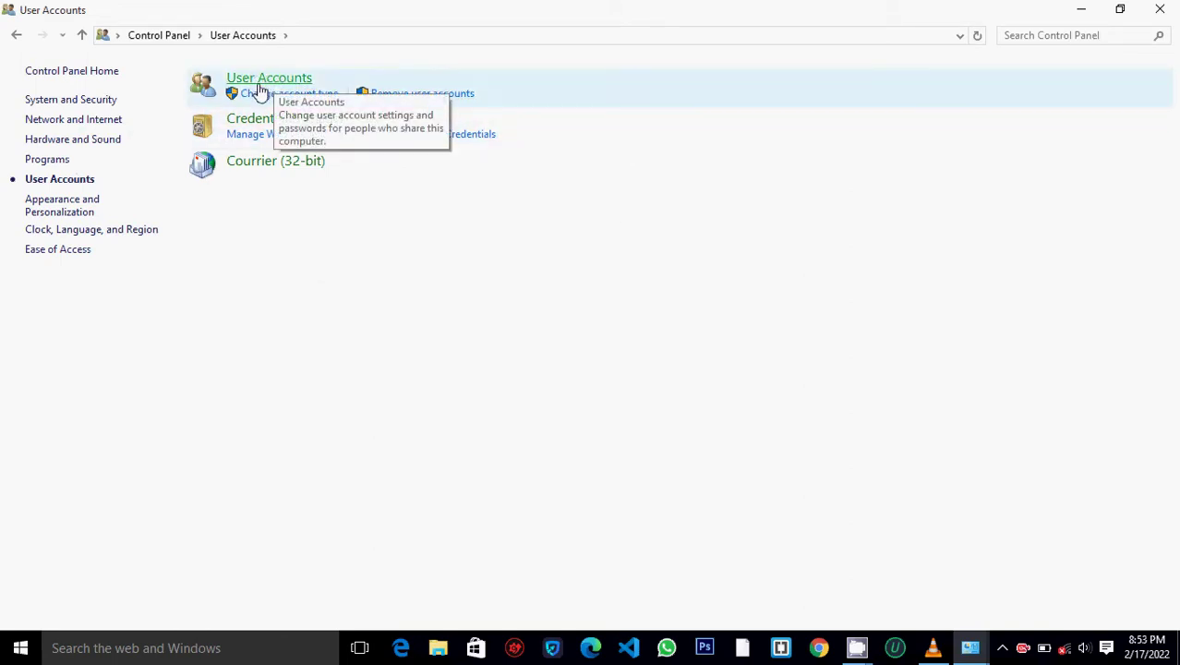
pyautogui.click(271, 81)
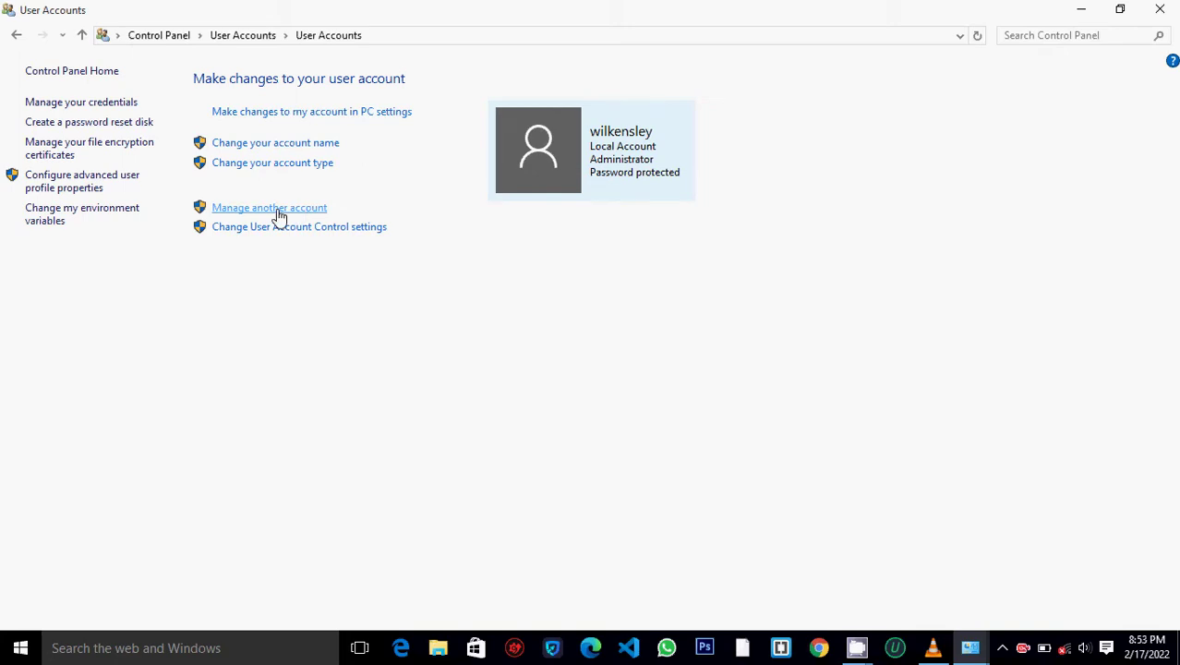
pyautogui.click(279, 213)
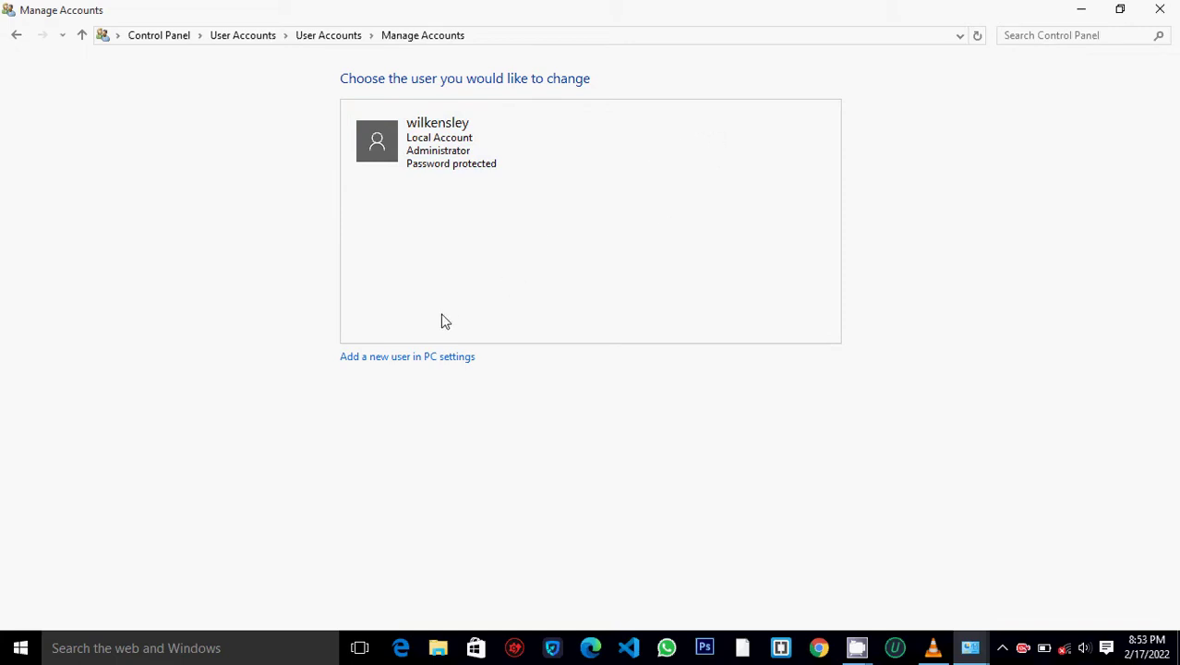
# - Open 'Add a new user in PC settings', then 'Add someone else to this PC'
pyautogui.click(407, 359)
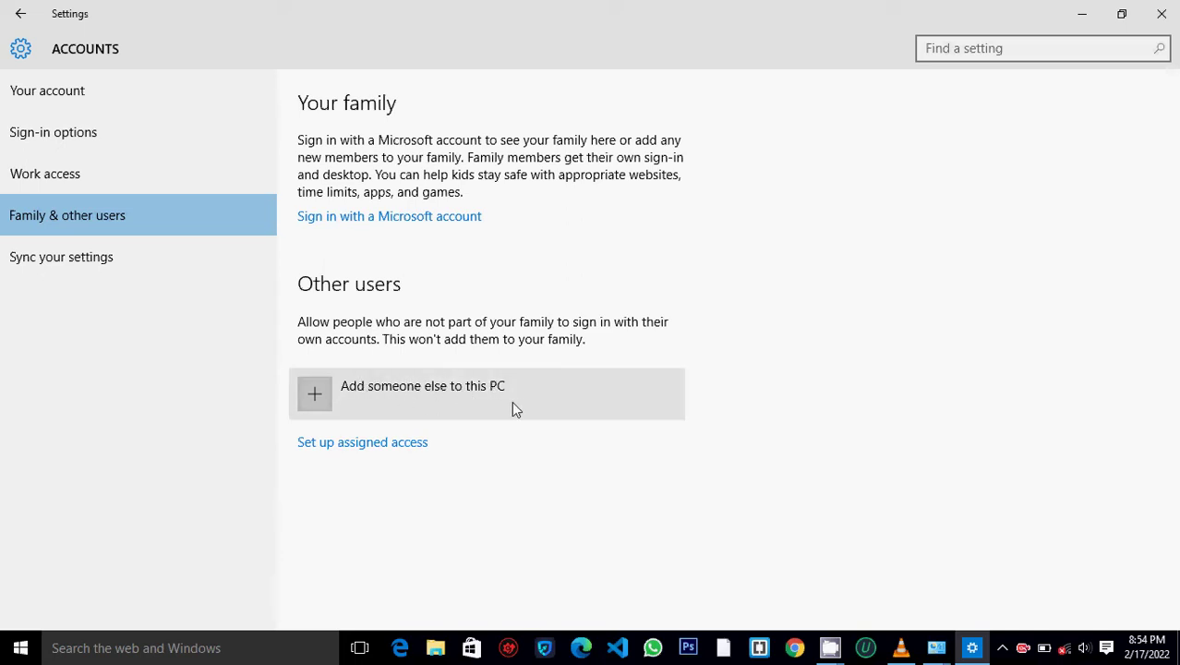
pyautogui.click(426, 410)
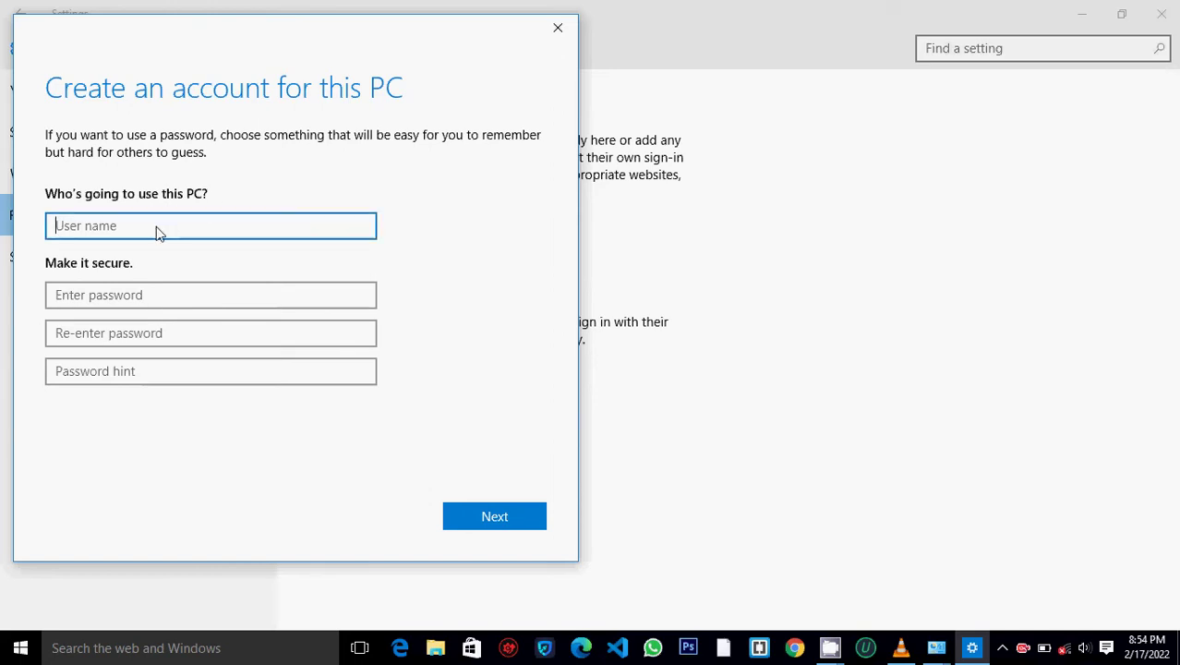
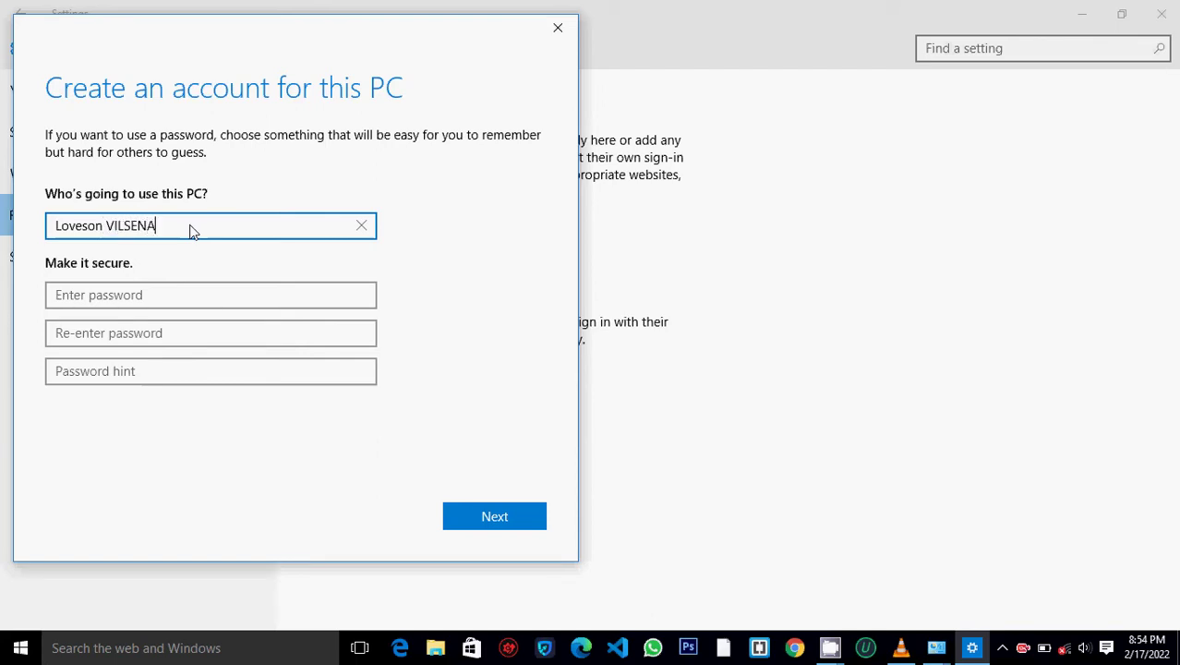
# - Enter the new user's full name and the account password, then confirm the password
pyautogui.click(134, 291)
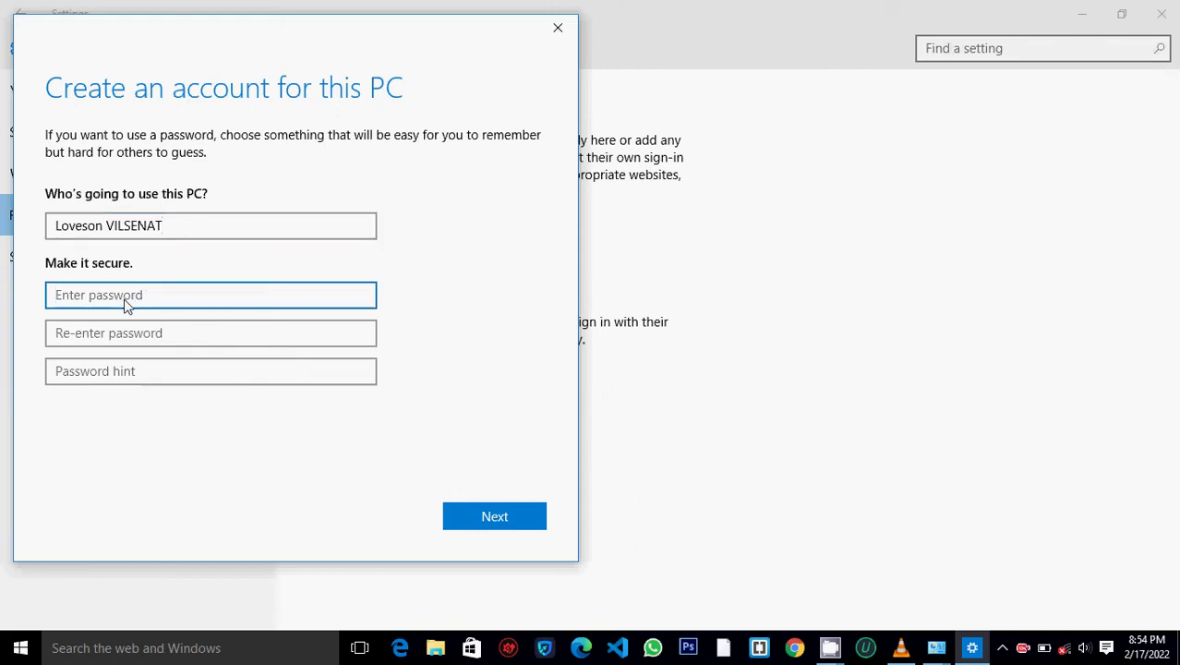
pyautogui.write('*')
pyautogui.press('BackSpace')
pyautogui.write('*********')
pyautogui.click(163, 343)
pyautogui.write('*')
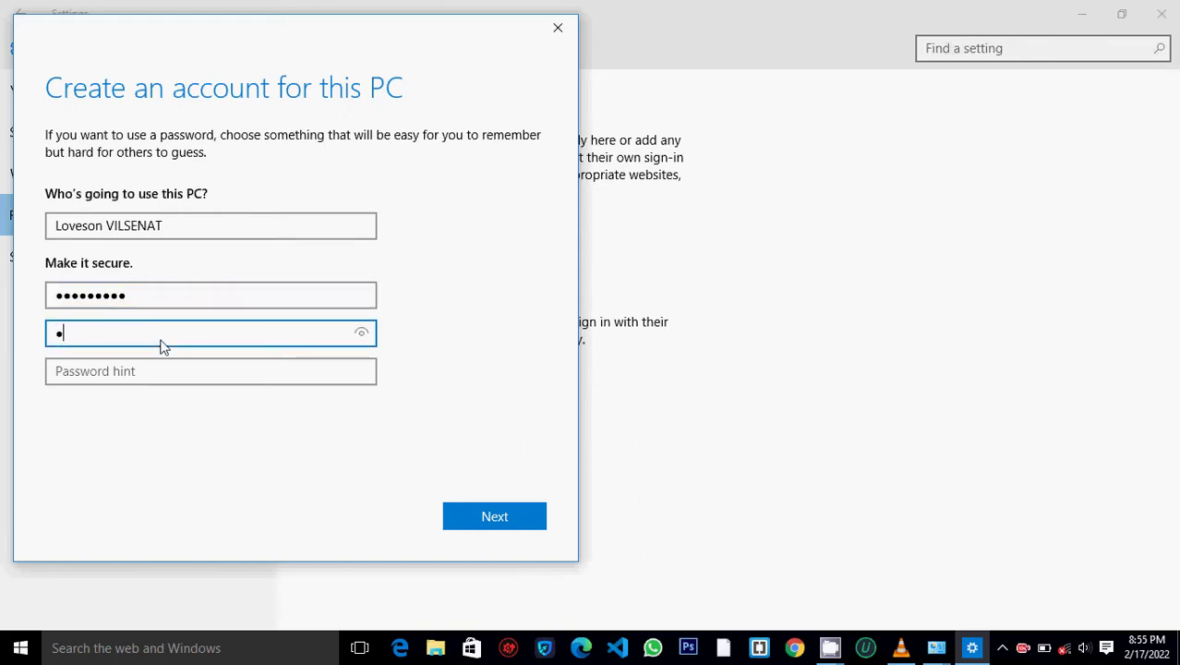
pyautogui.write('********')
# - Type a password hint, correcting stray characters along the way
pyautogui.click(138, 373)
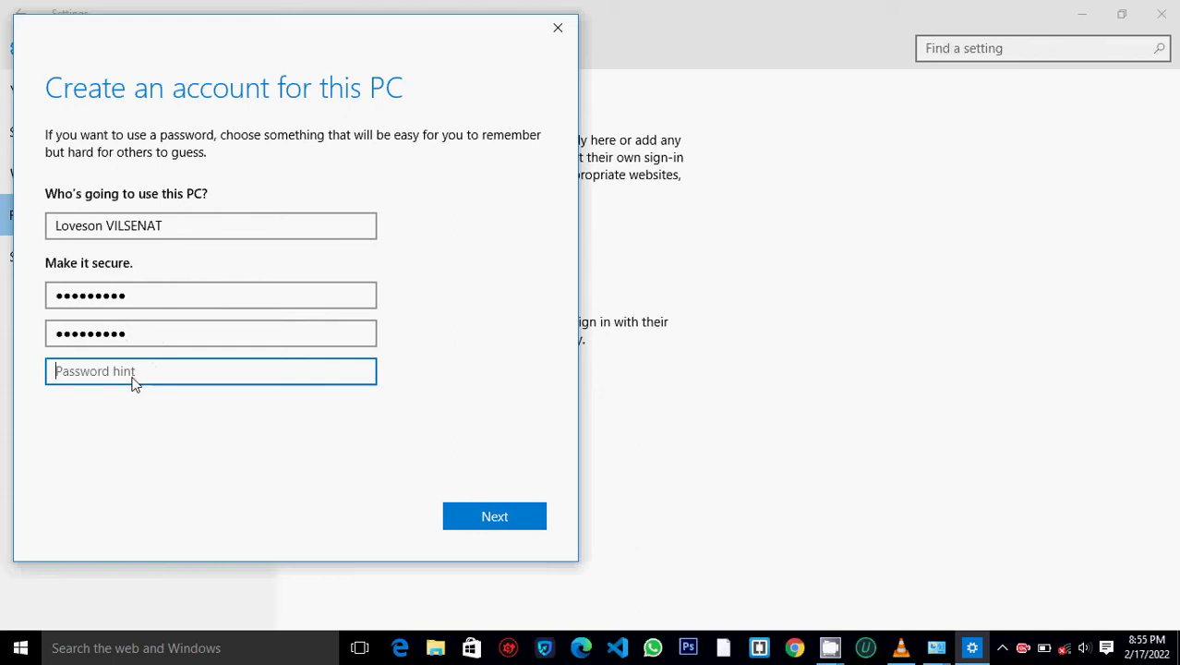
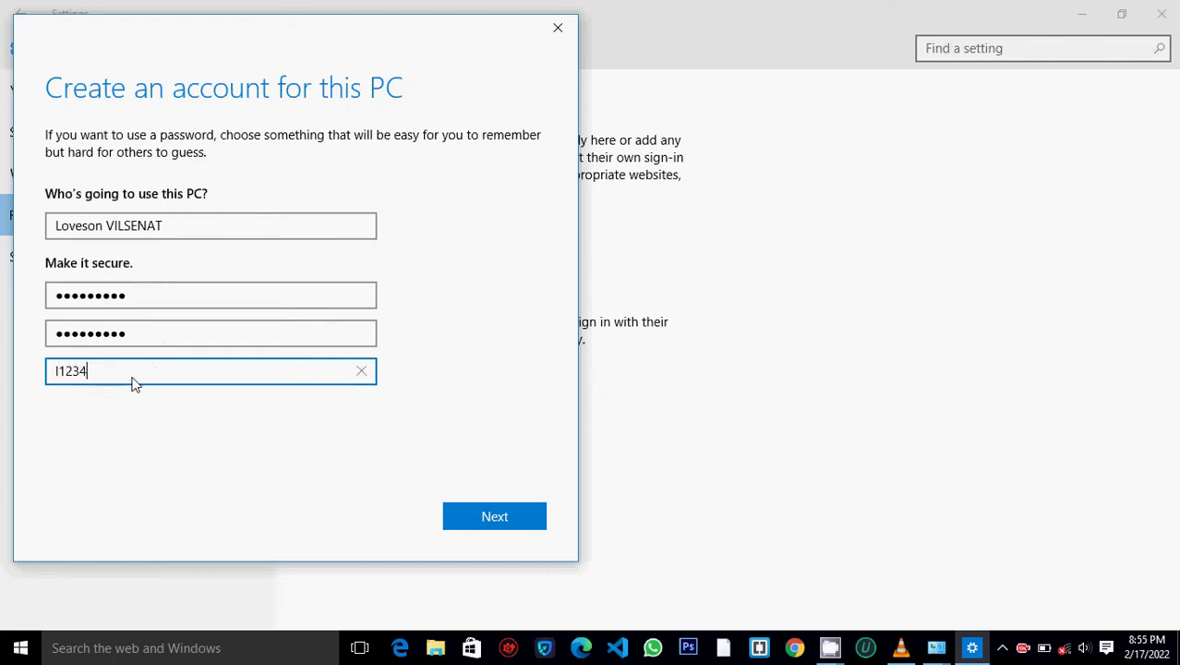
pyautogui.press('BackSpace')
pyautogui.press('BackSpace')
pyautogui.press('BackSpace')
pyautogui.press('BackSpace')
pyautogui.press('BackSpace')
pyautogui.press('BackSpace')
pyautogui.press('BackSpace')
pyautogui.press('BackSpace')
pyautogui.press('BackSpace')
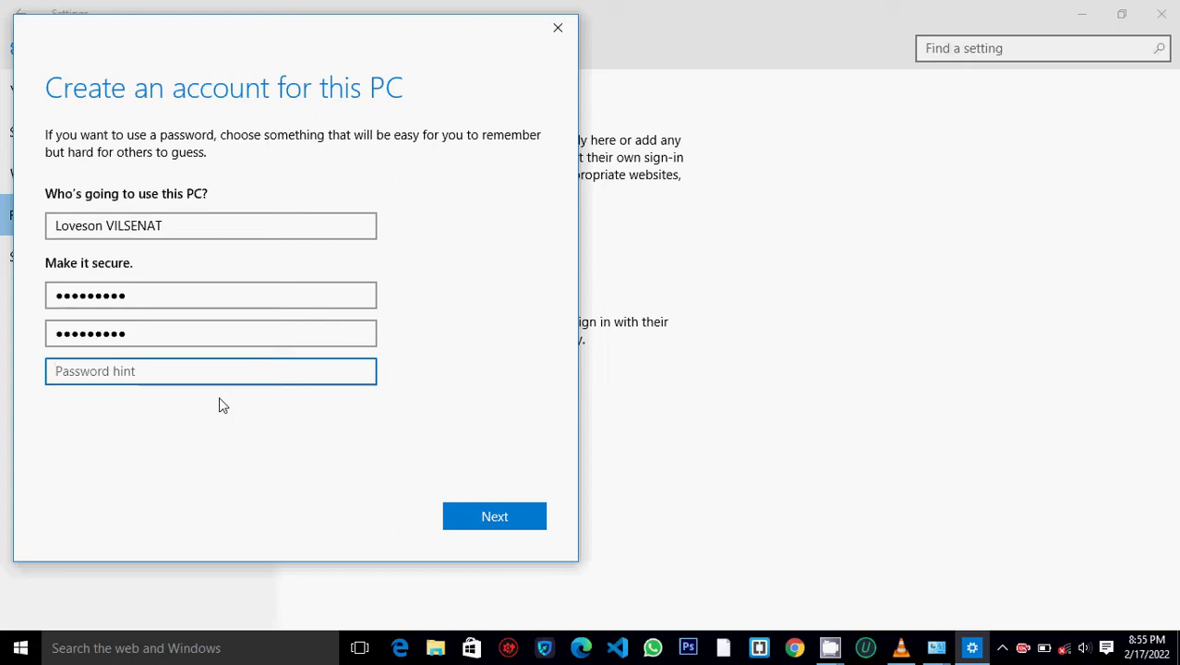
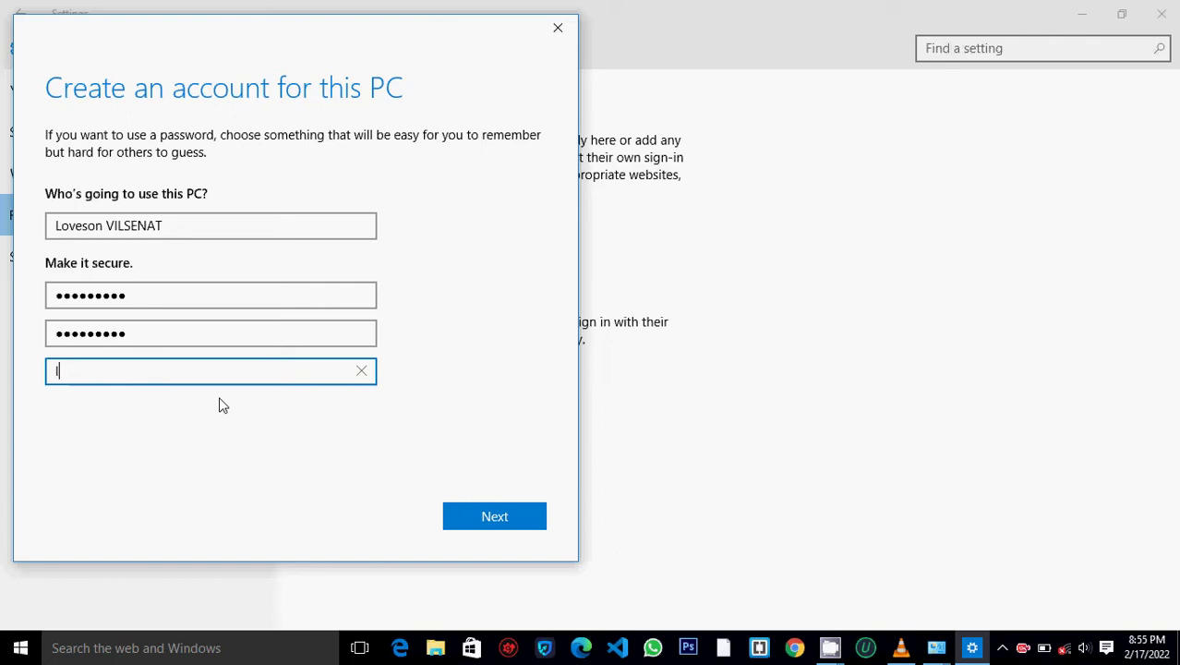
pyautogui.press('BackSpace')
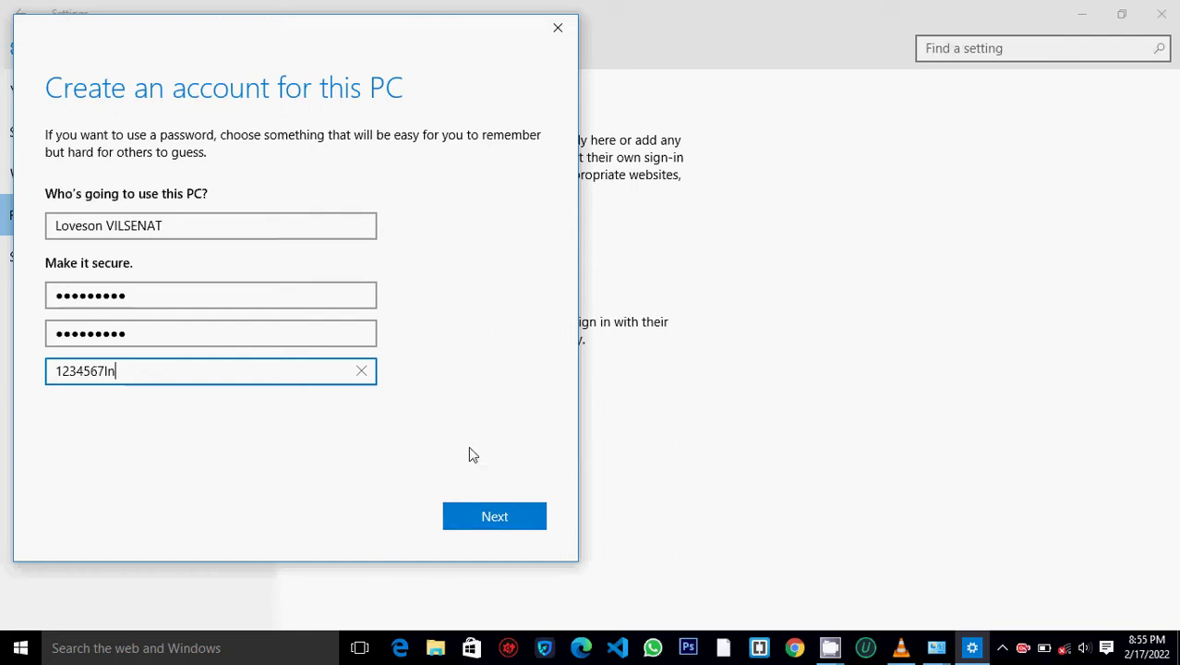
# - Create the local account, glance at assigned access, then go back to main Settings
pyautogui.click(510, 519)
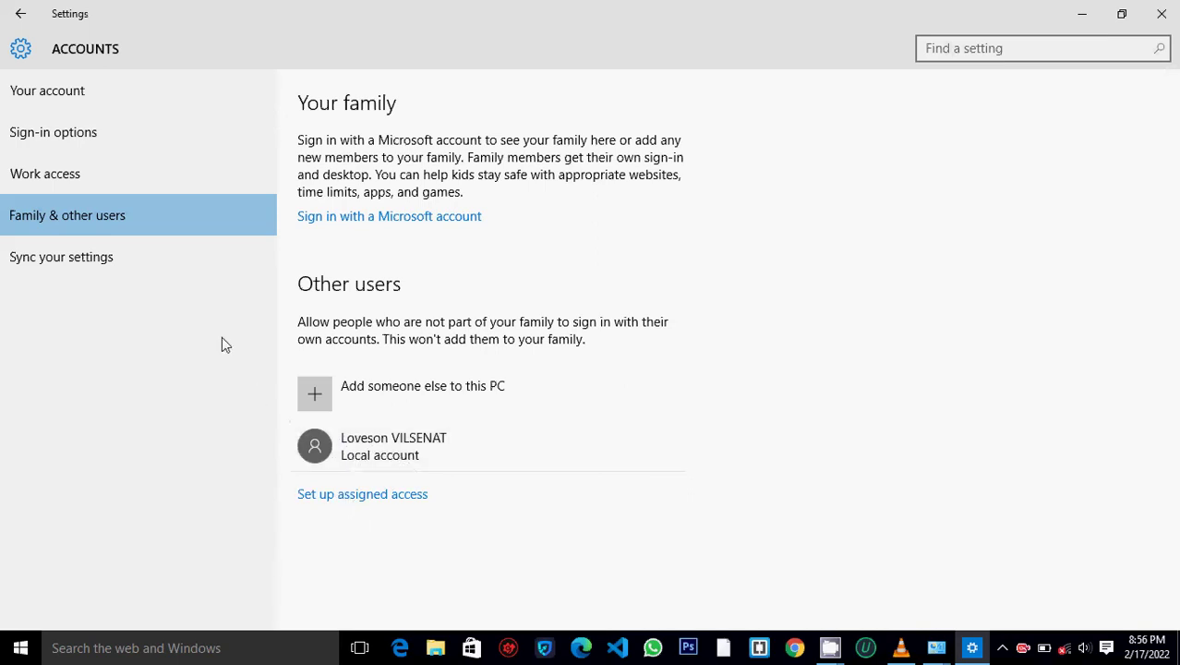
pyautogui.click(375, 505)
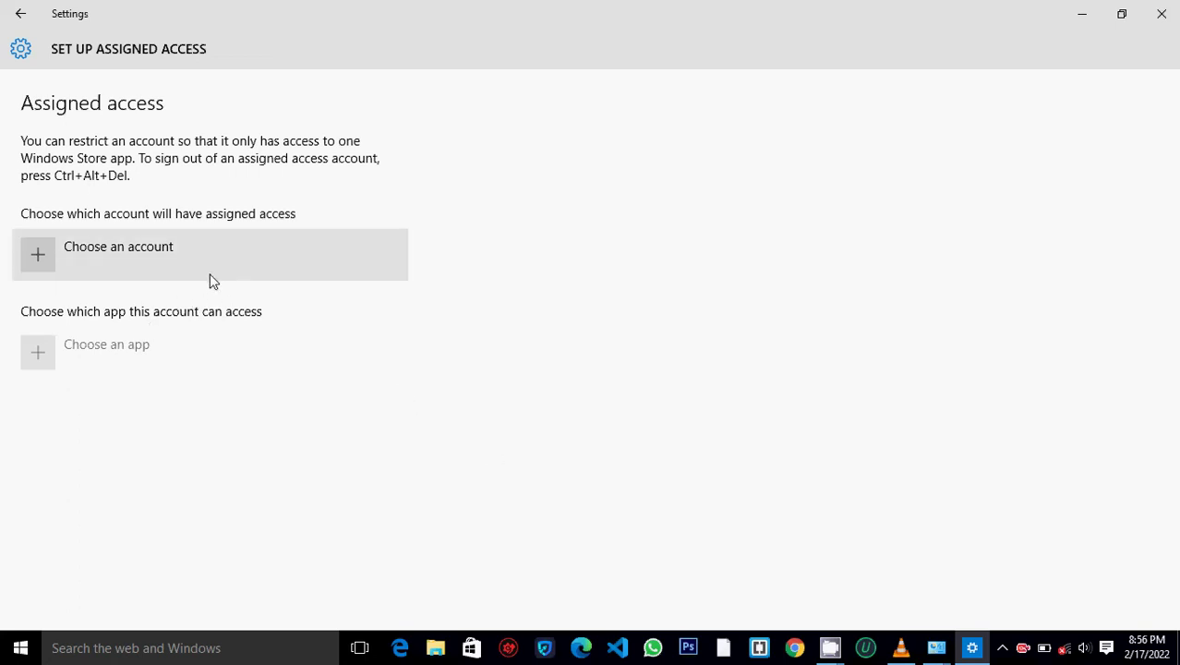
pyautogui.click(20, 14)
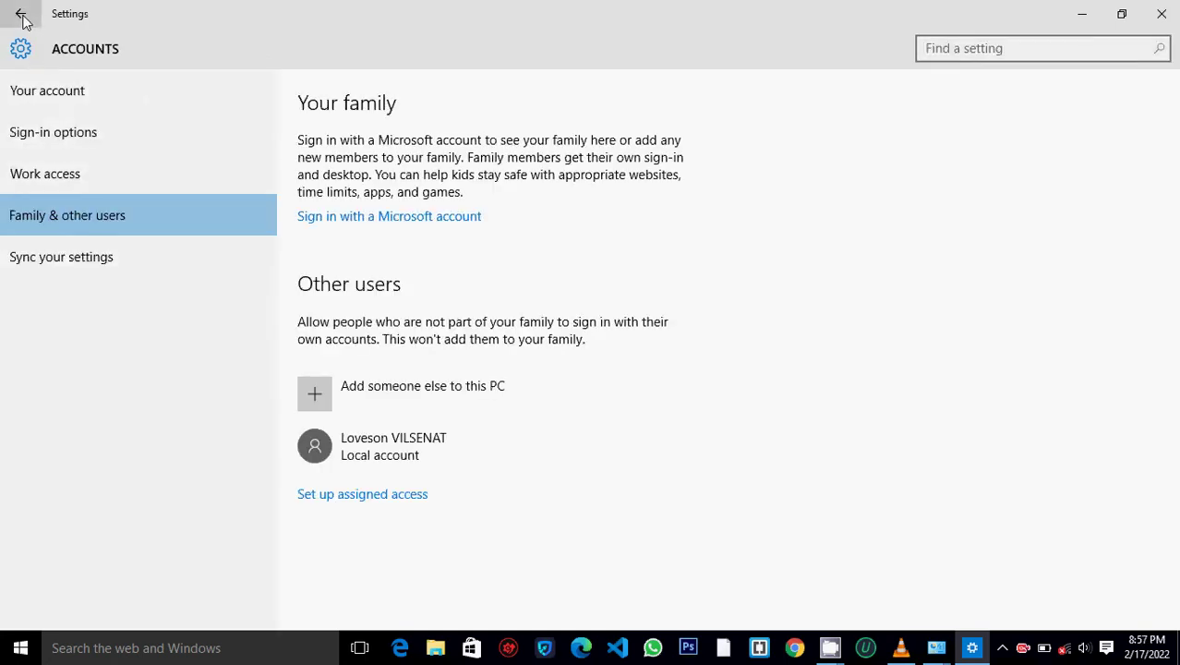
pyautogui.click(20, 14)
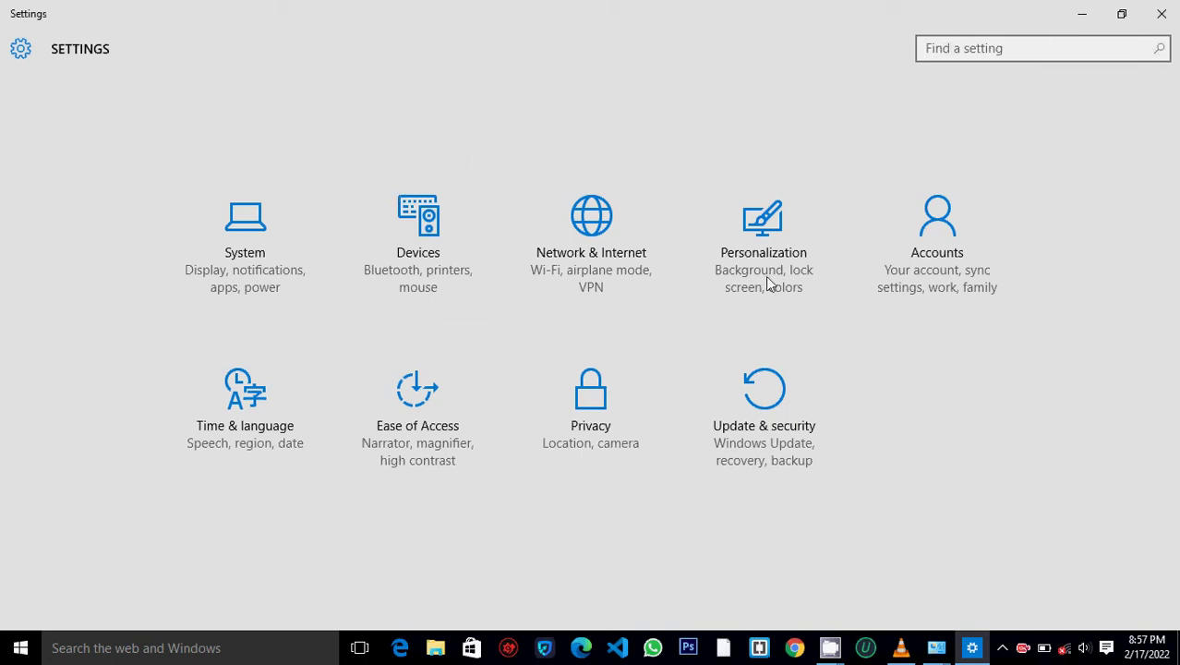
# - Close Settings and navigate Control Panel's User Accounts pages back to Manage Accounts
pyautogui.click(1160, 25)
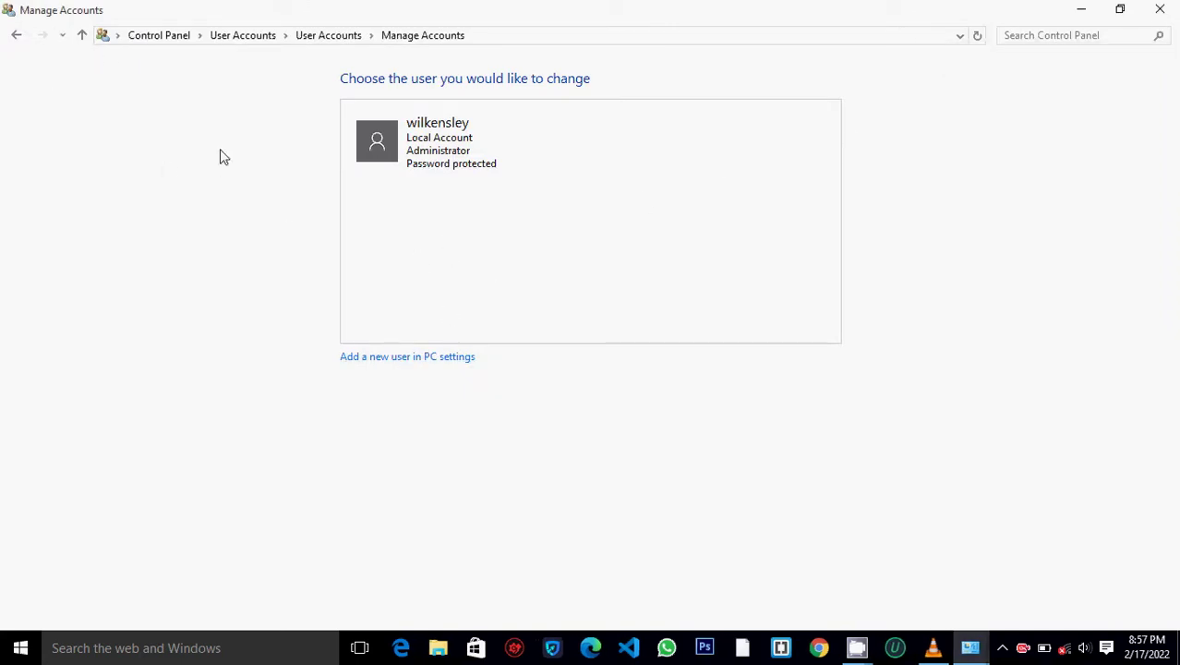
pyautogui.click(85, 39)
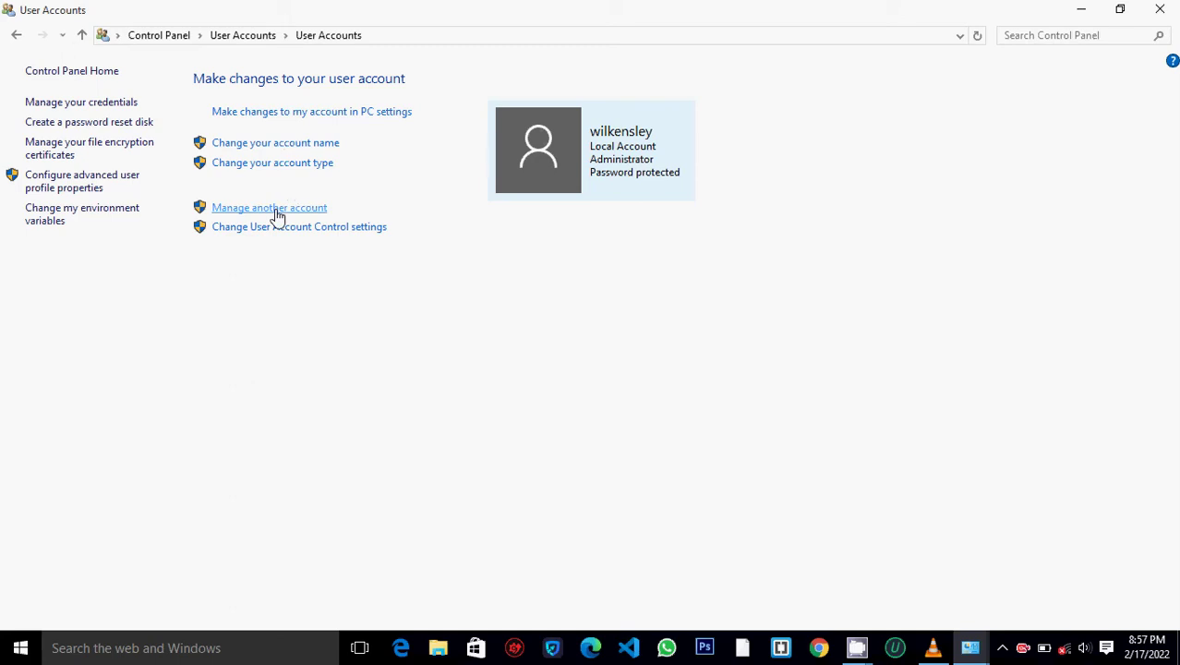
pyautogui.click(275, 208)
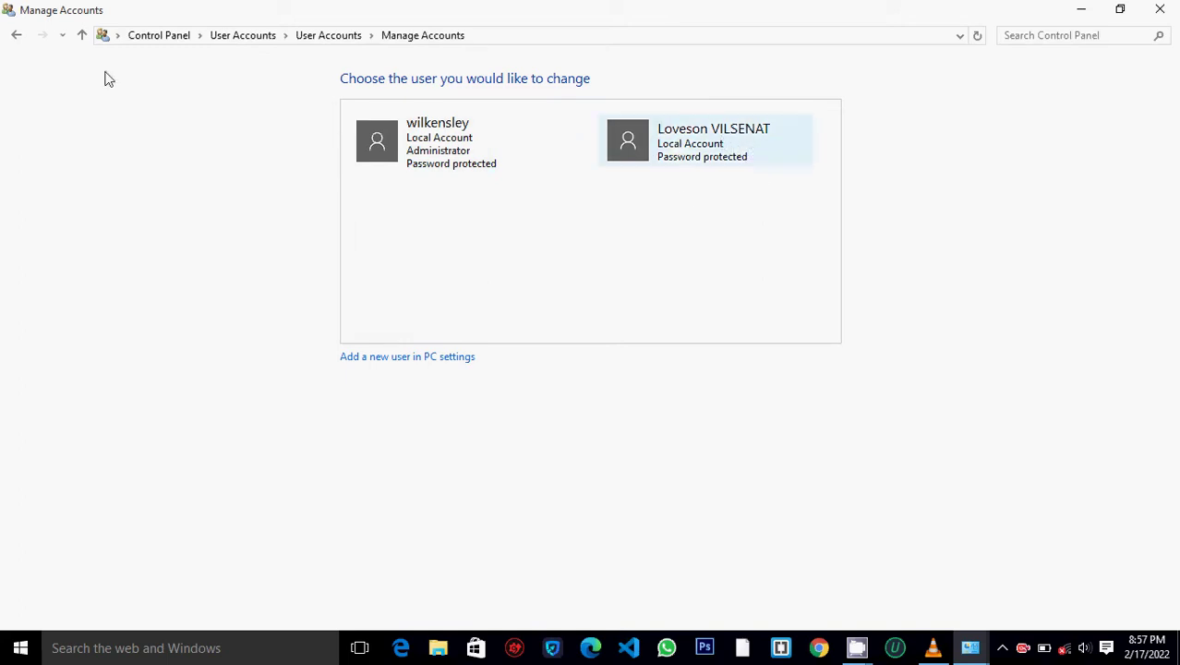
pyautogui.click(15, 37)
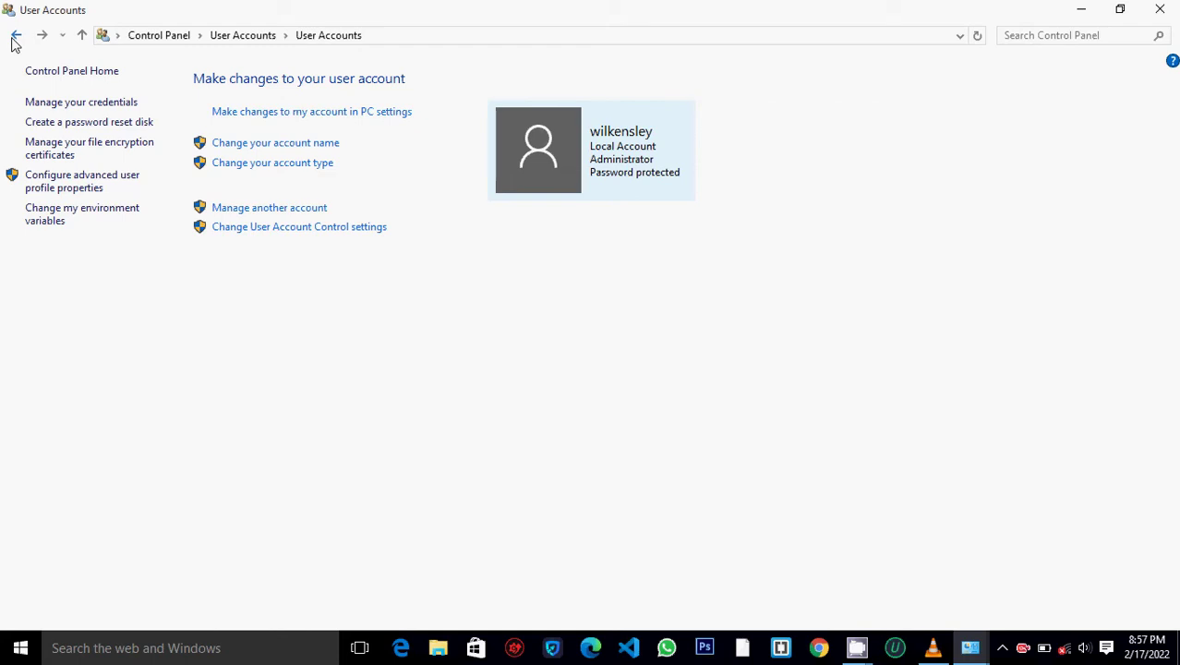
pyautogui.click(18, 40)
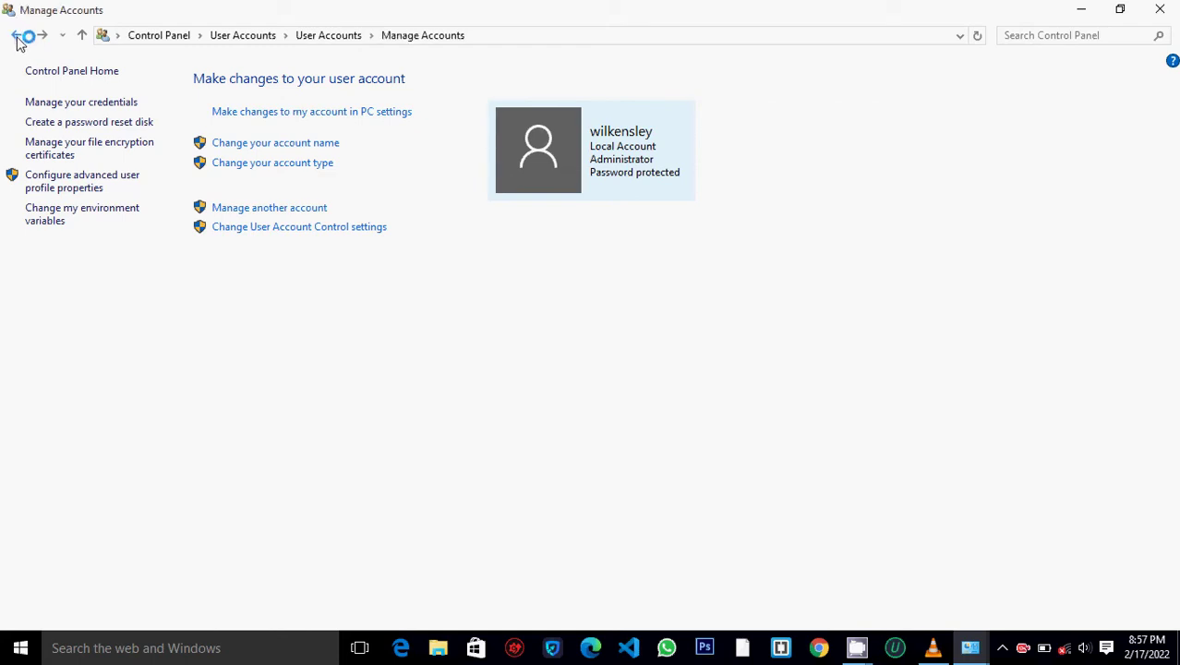
pyautogui.click(20, 39)
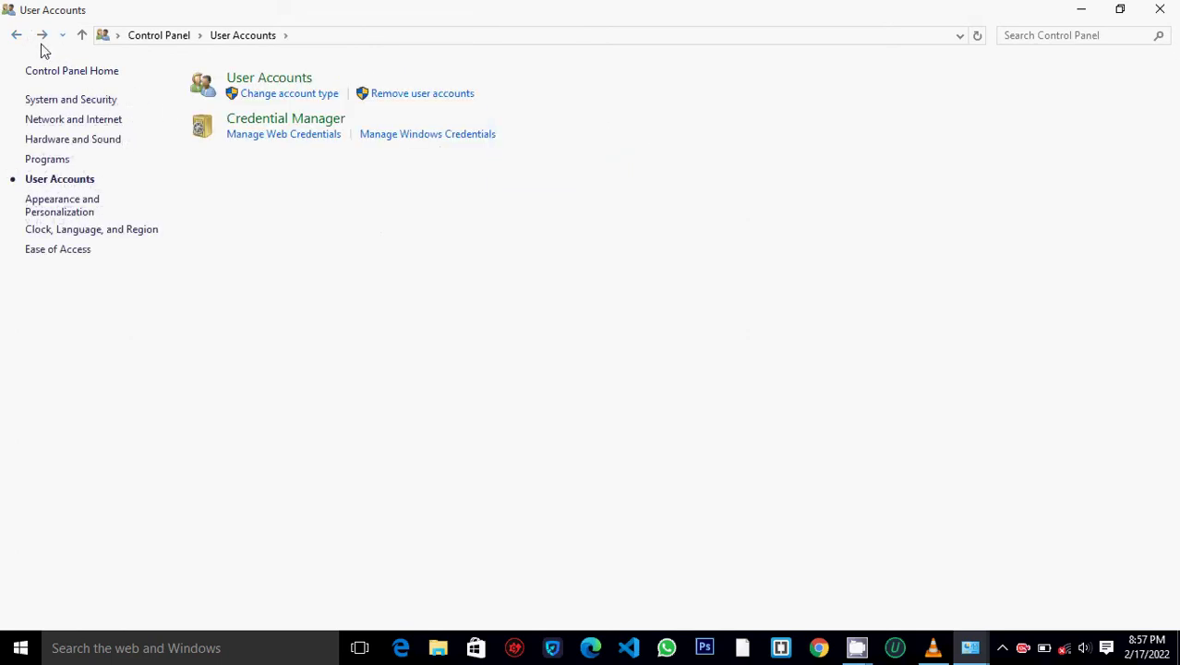
pyautogui.click(287, 80)
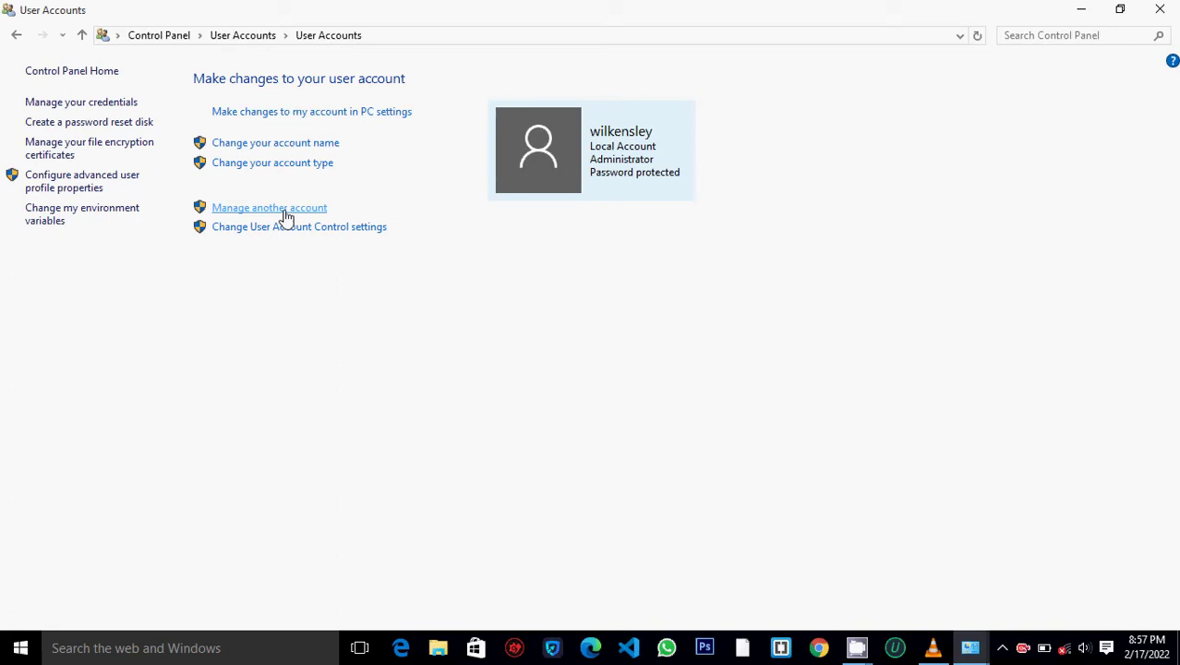
pyautogui.click(286, 214)
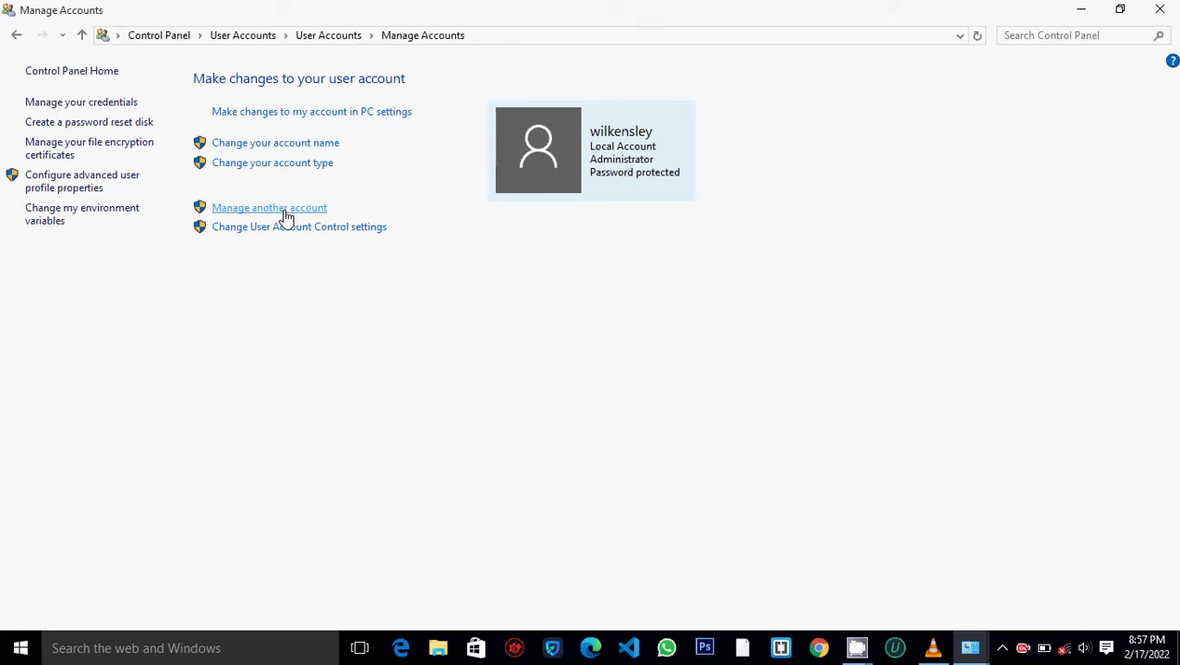
pyautogui.click(285, 210)
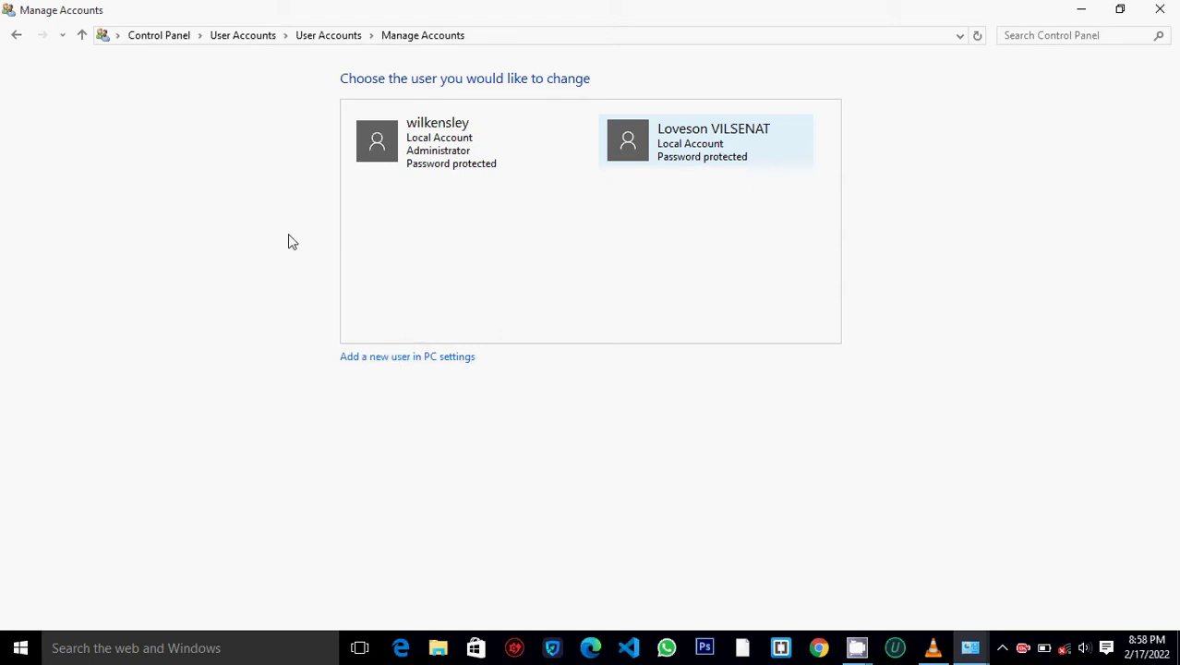
# - Step back to Control Panel's category home view, then close the window
pyautogui.click(17, 37)
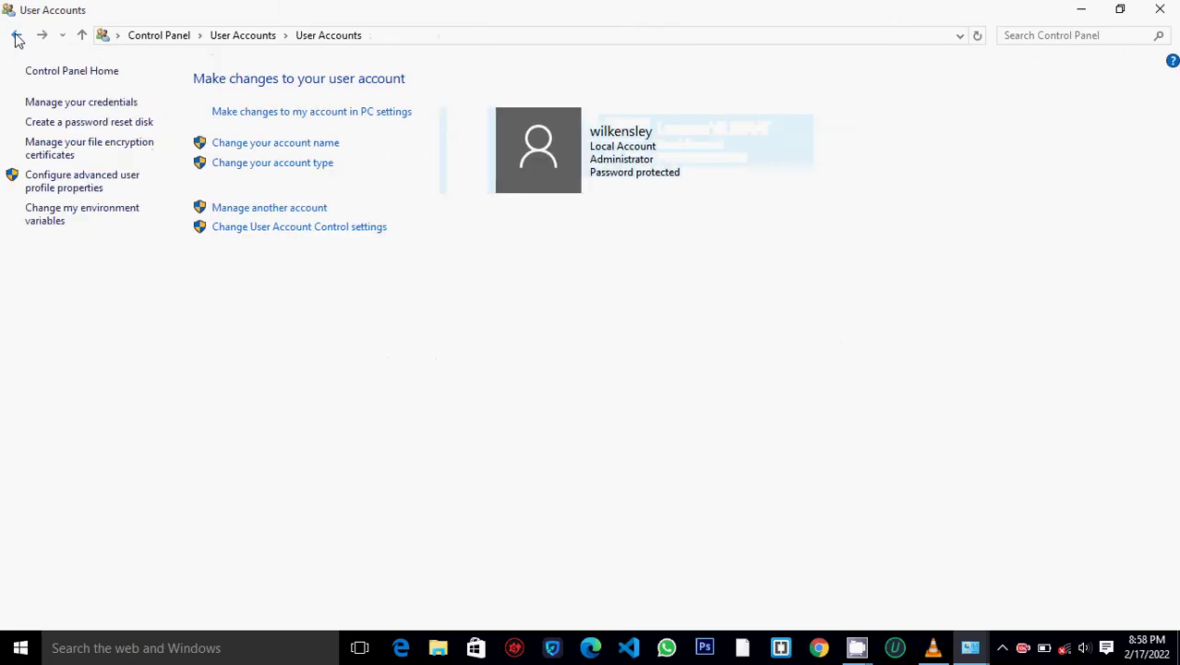
pyautogui.click(17, 37)
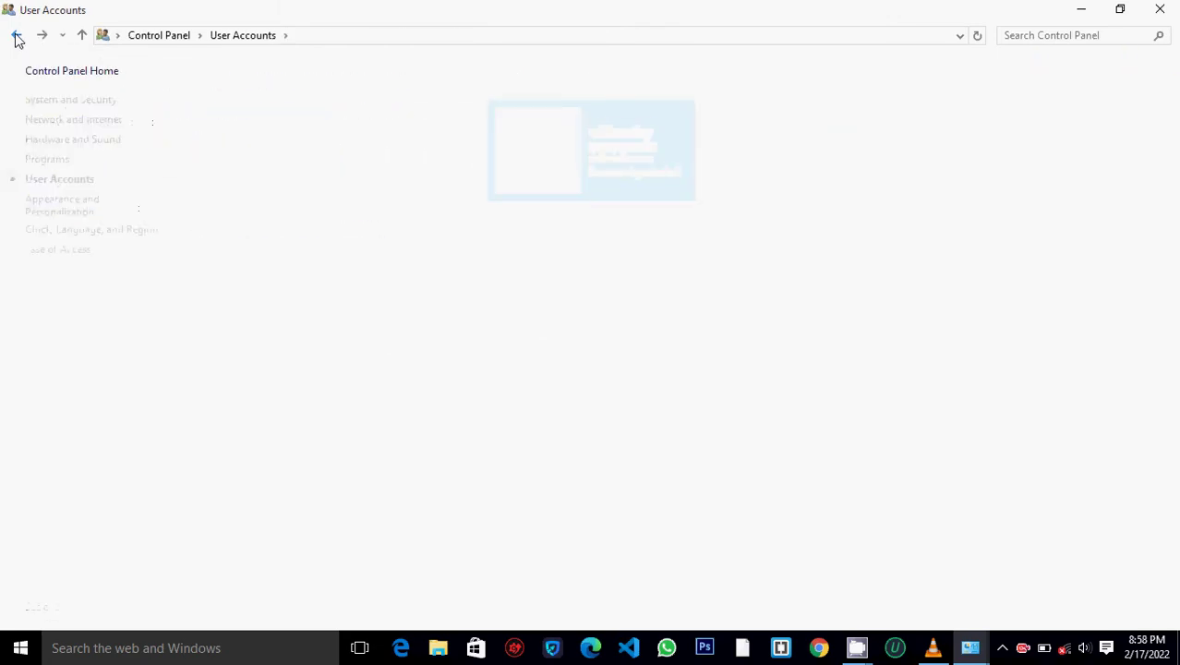
pyautogui.click(16, 38)
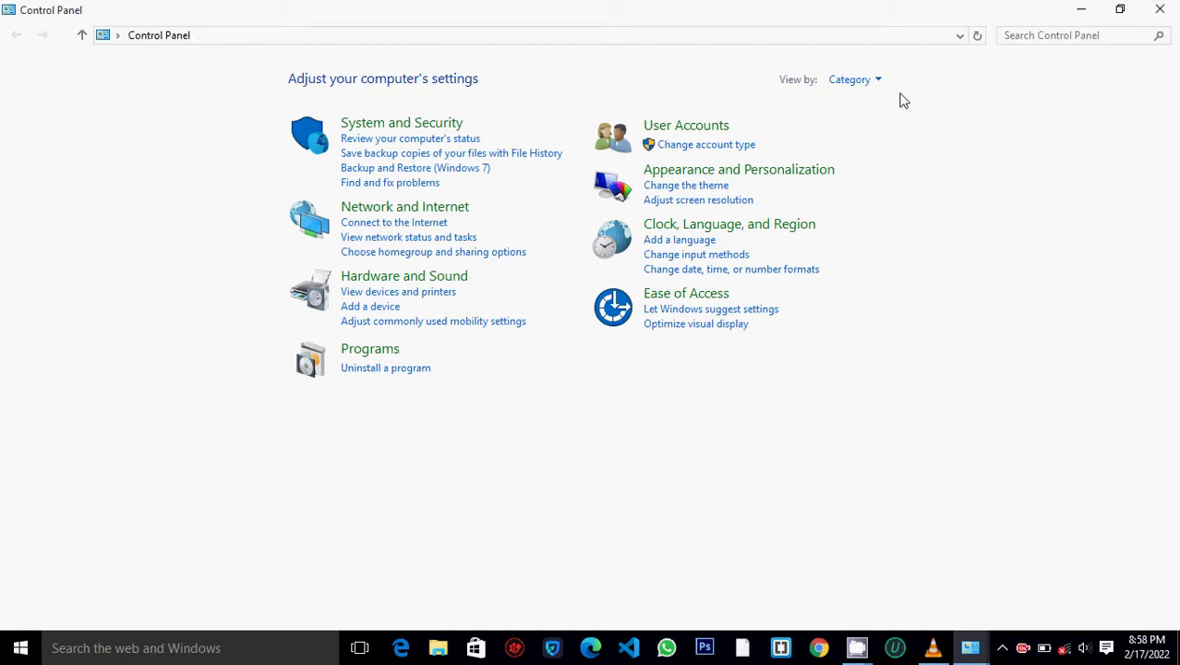
pyautogui.click(1162, 9)
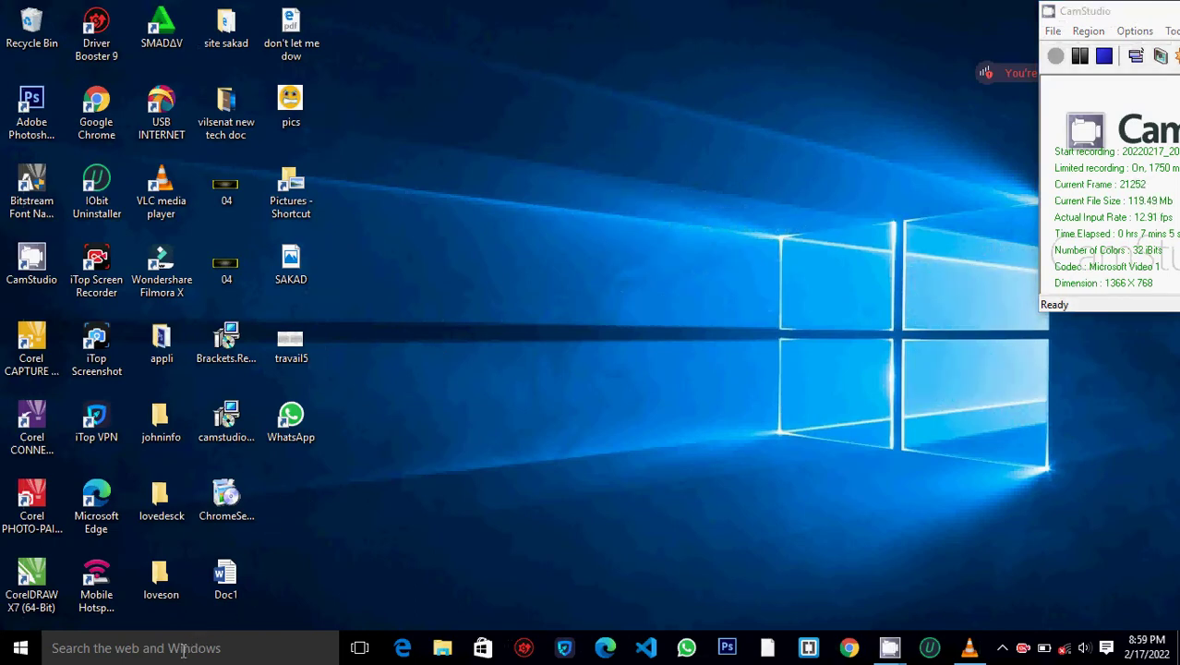
# - Search Start for 'contr' and open the Control Panel desktop app
pyautogui.click(188, 646)
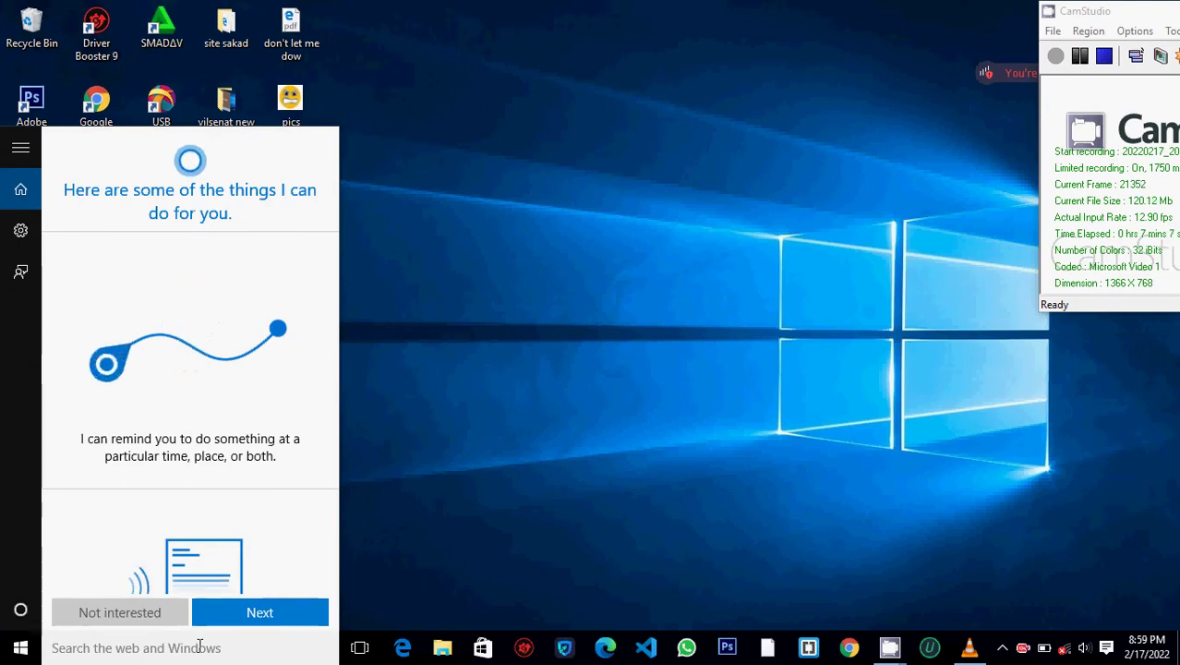
pyautogui.write('cont')
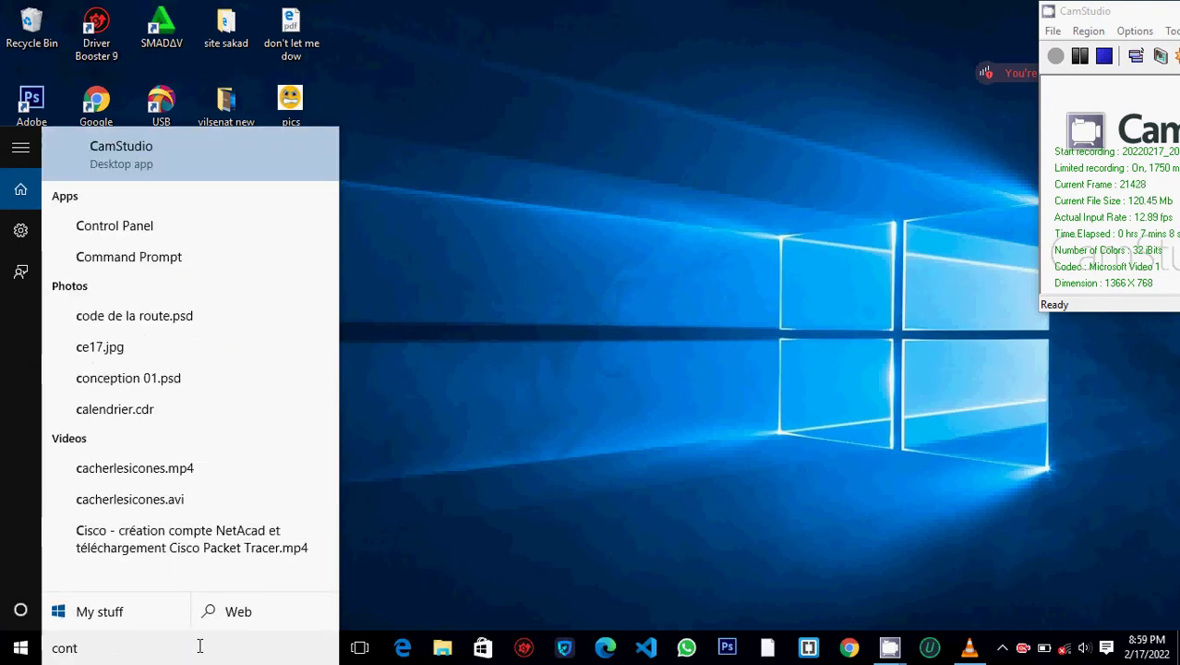
pyautogui.write('r')
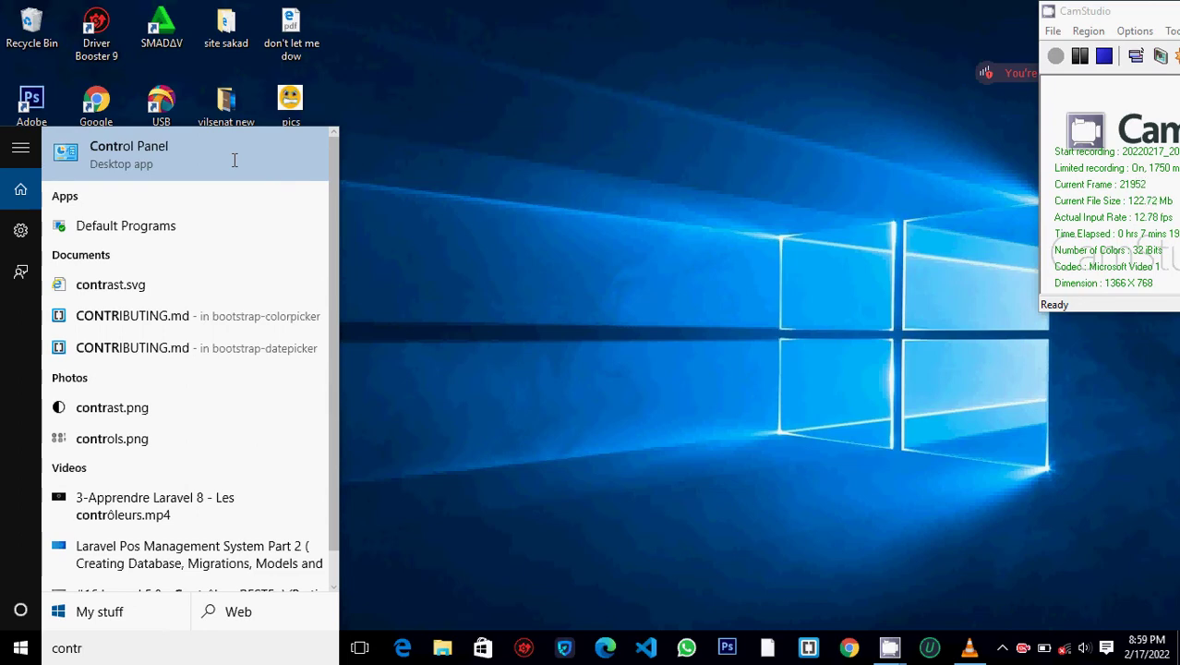
pyautogui.click(214, 165)
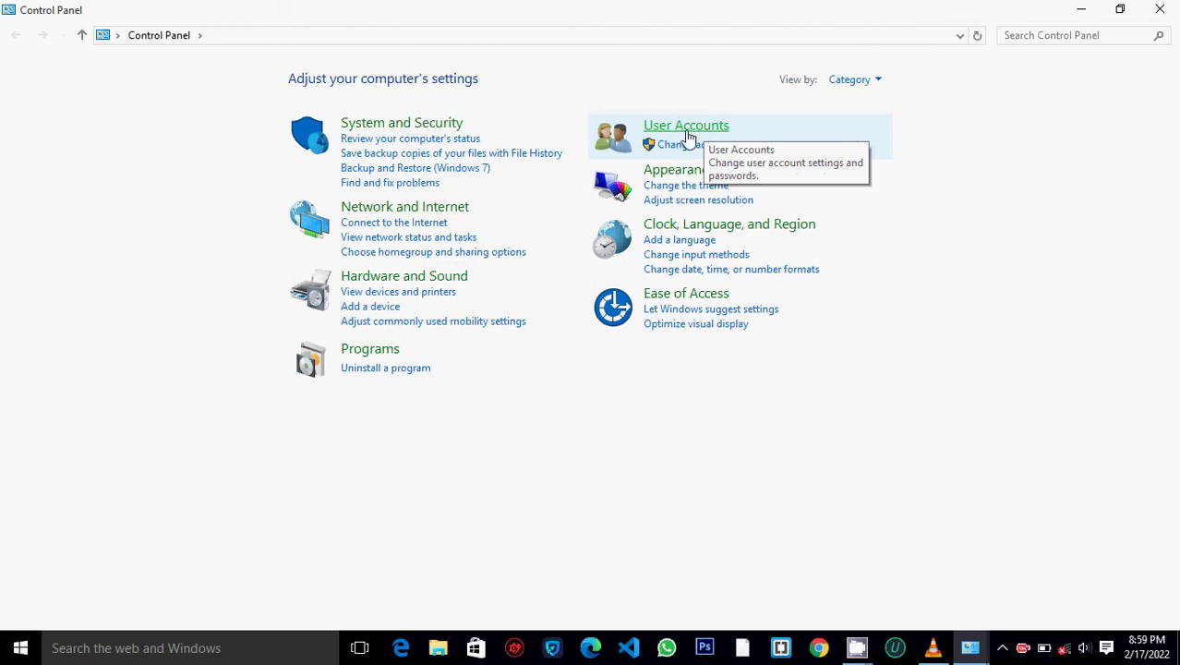
# - Go through User Accounts twice to 'Manage another account' to show all accounts
pyautogui.click(688, 129)
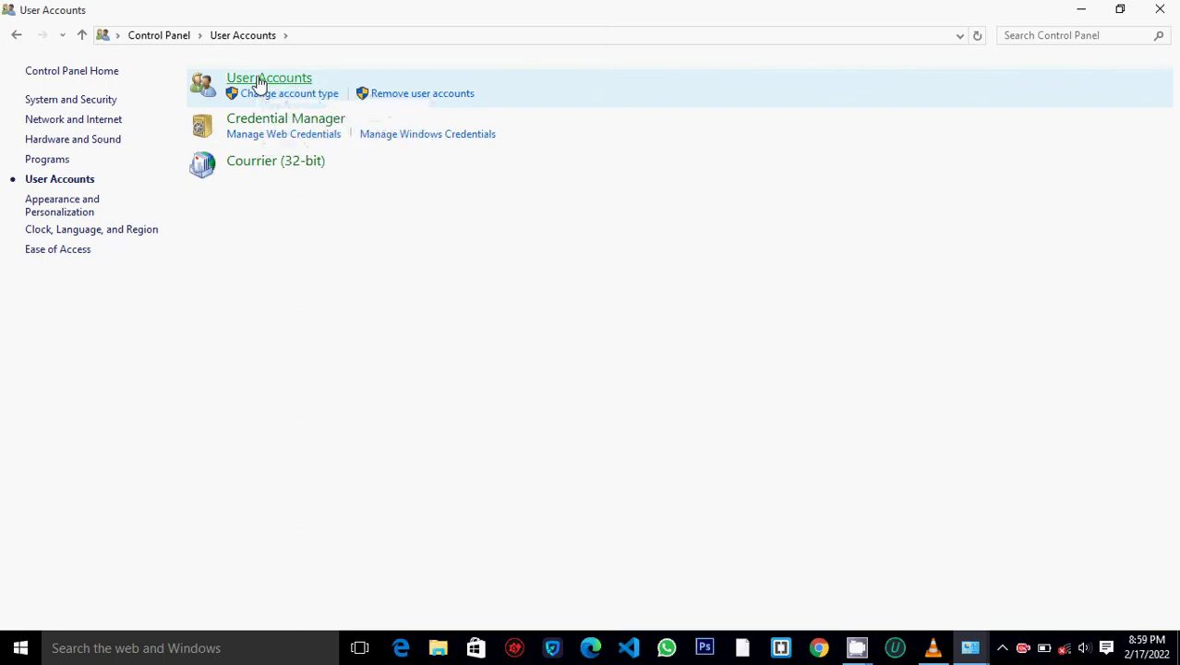
pyautogui.click(259, 82)
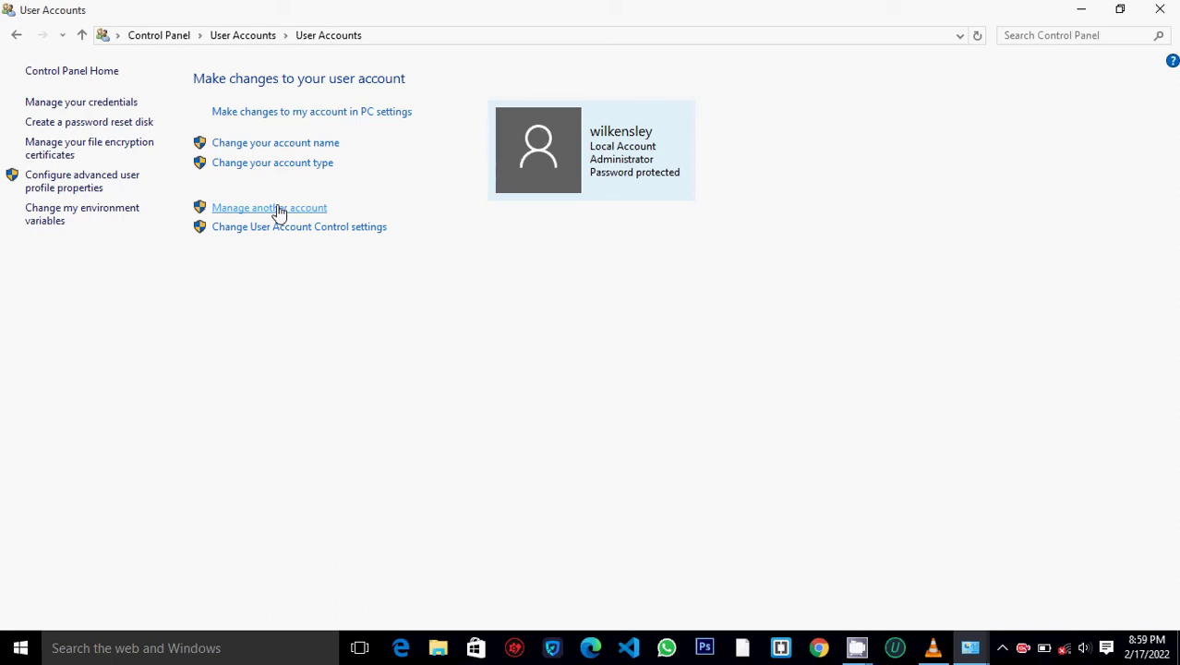
pyautogui.click(277, 208)
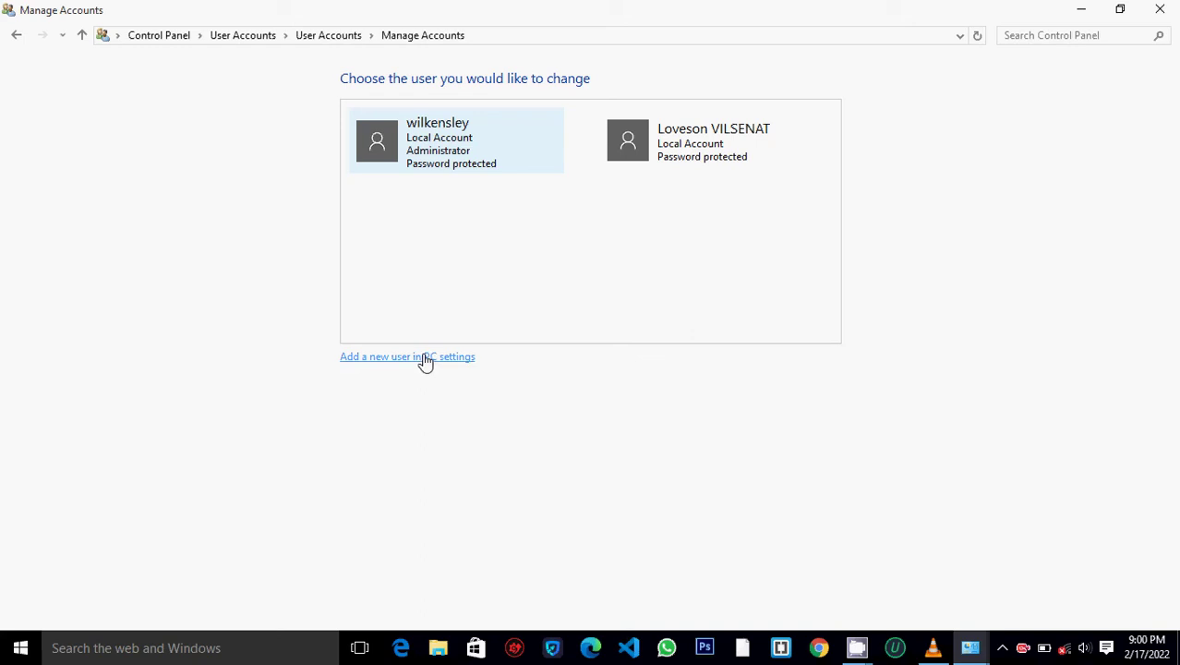
# - Open the add-user settings, start adding someone, then dismiss the Create an account dialog
pyautogui.click(364, 366)
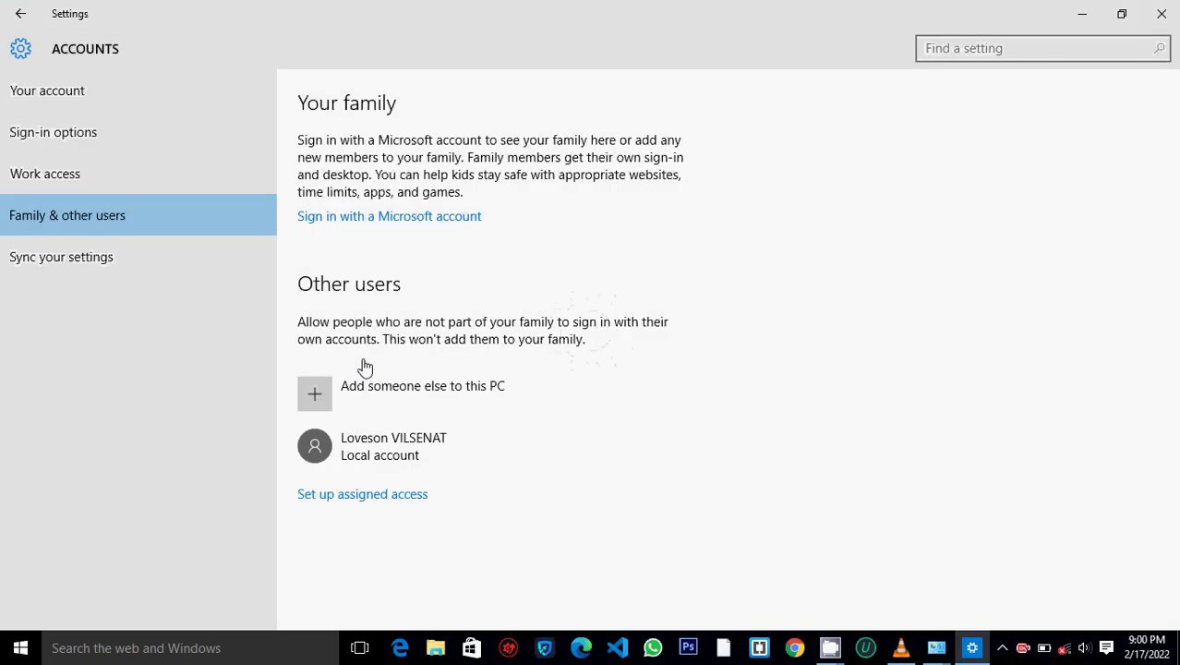
pyautogui.click(450, 401)
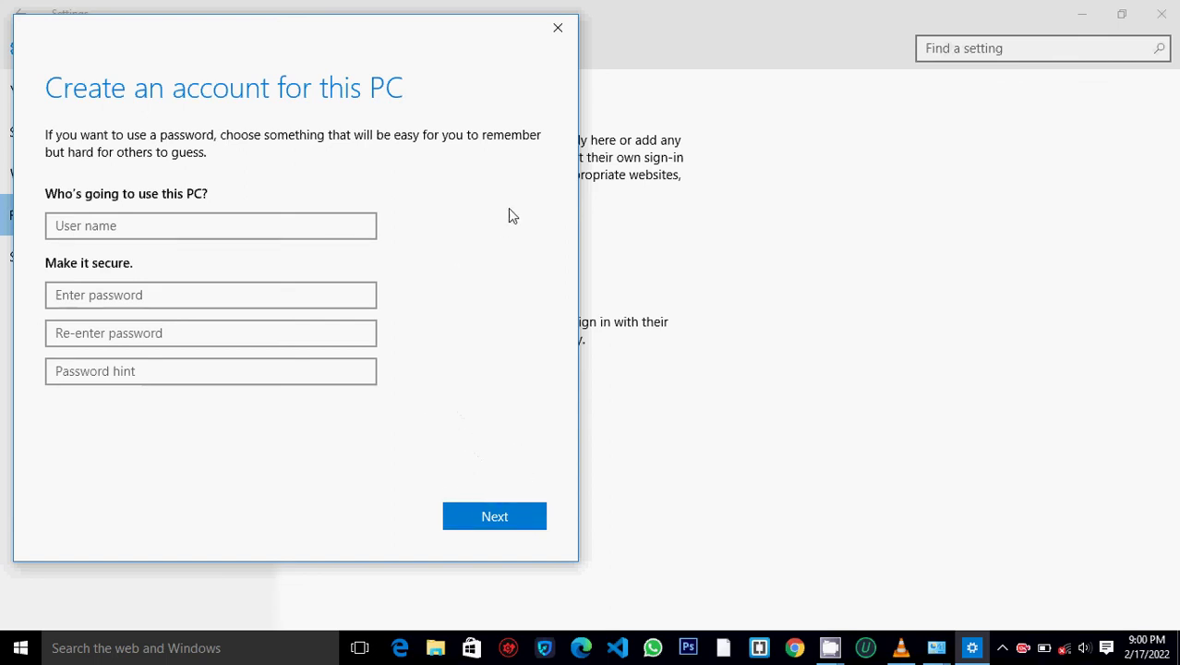
pyautogui.click(563, 30)
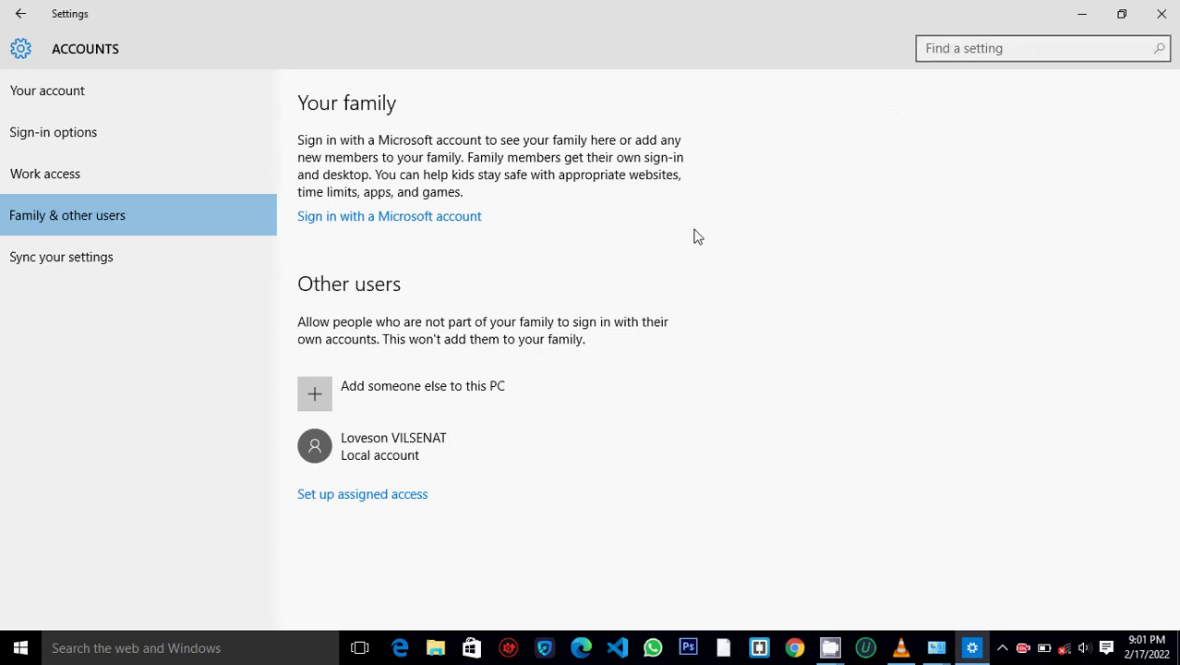
# - Close the Settings, Manage Accounts and Control Panel windows, then bring up CamStudio's stop-recording commands
pyautogui.click(1162, 17)
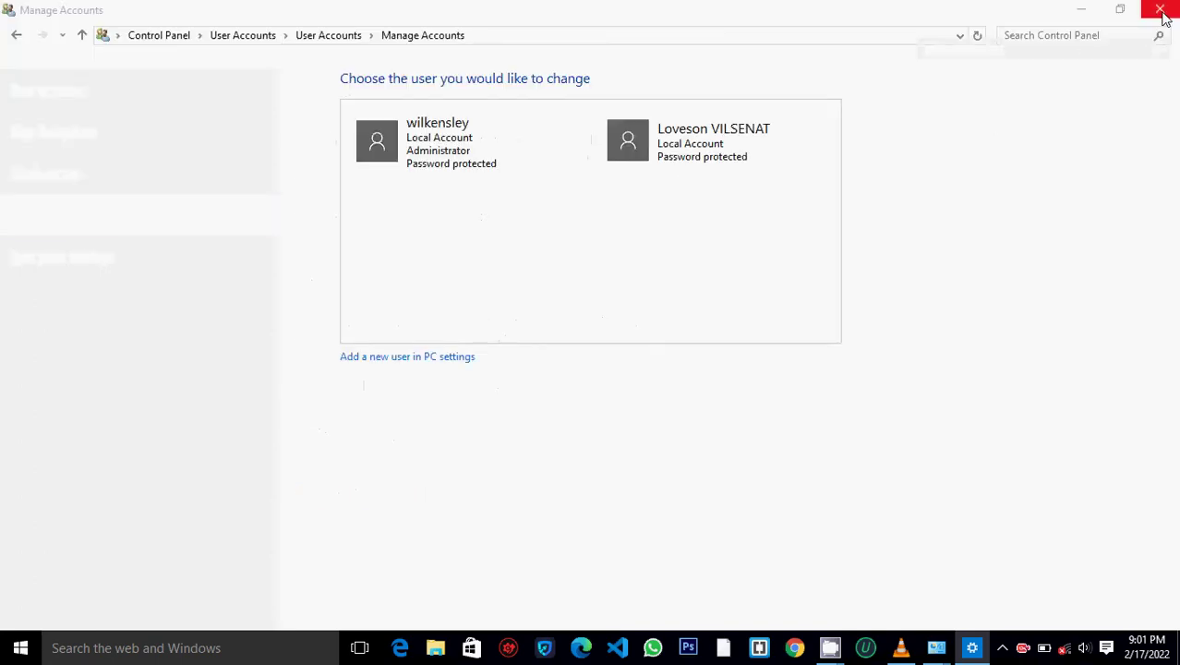
pyautogui.click(1165, 14)
pyautogui.click(1162, 11)
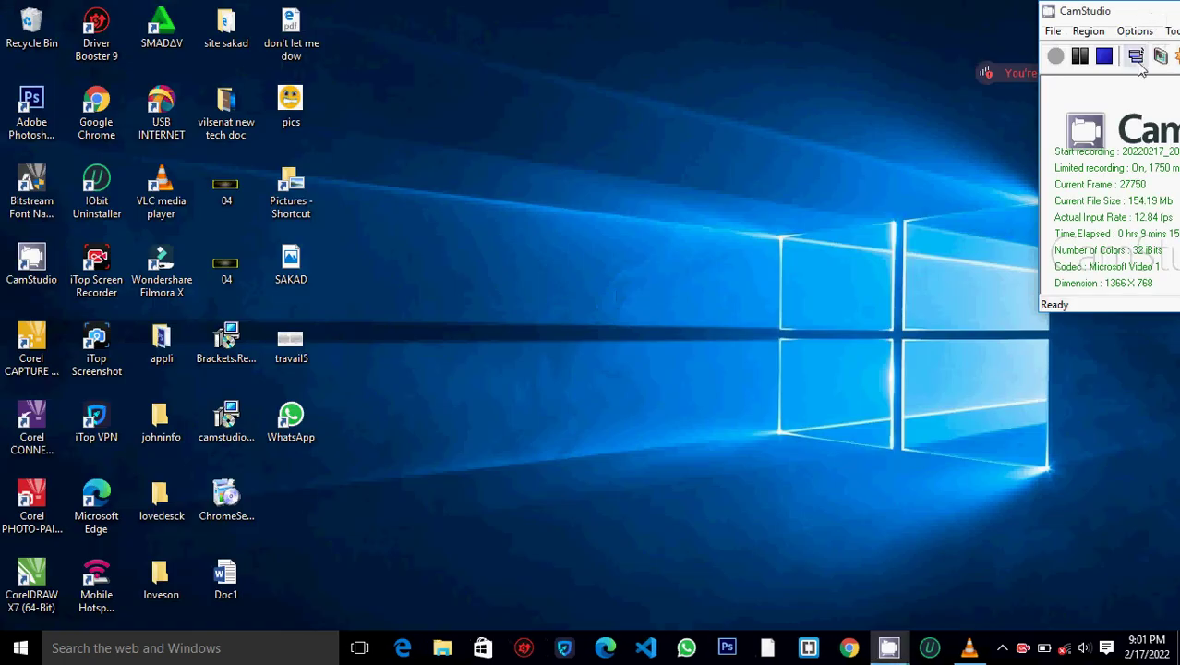
pyautogui.click(1053, 31)
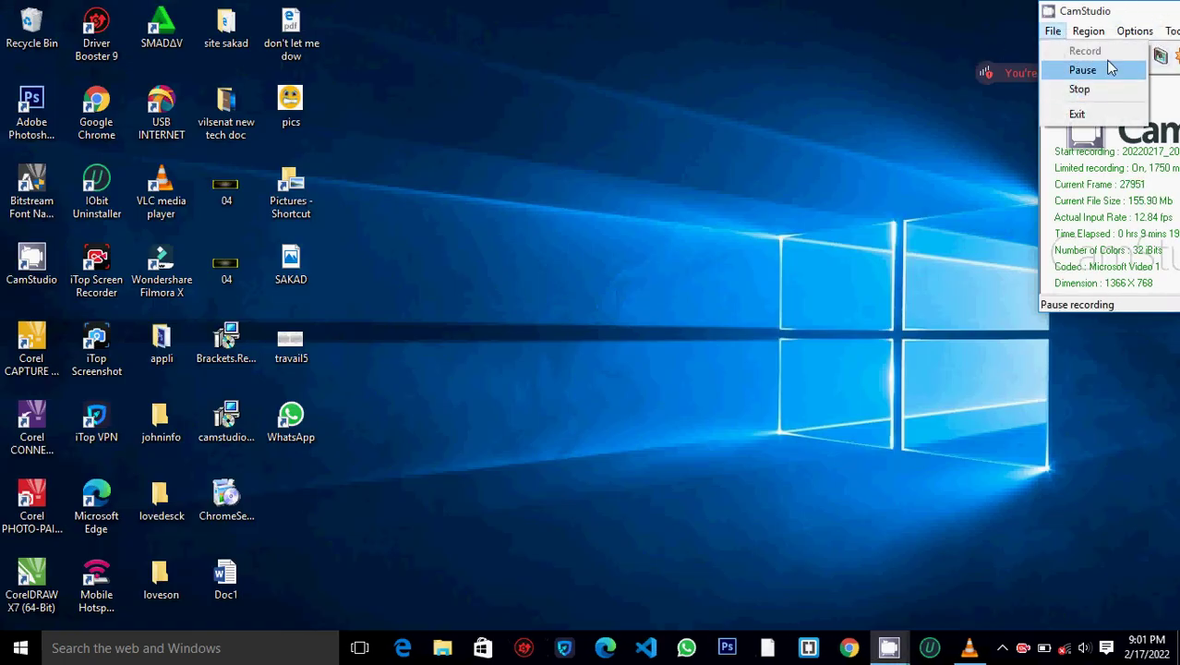